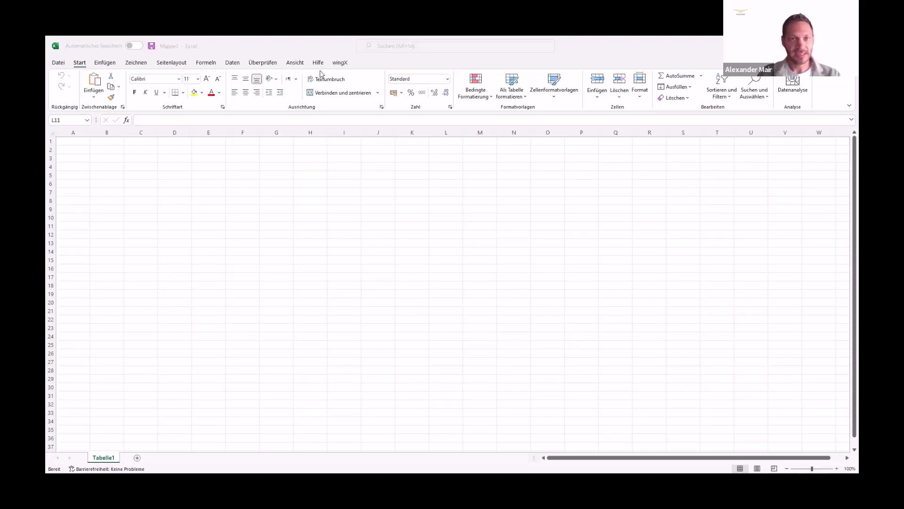
# - Search the Office add-in store for wingX and close the store dialog without adding anything
pyautogui.click(363, 205)
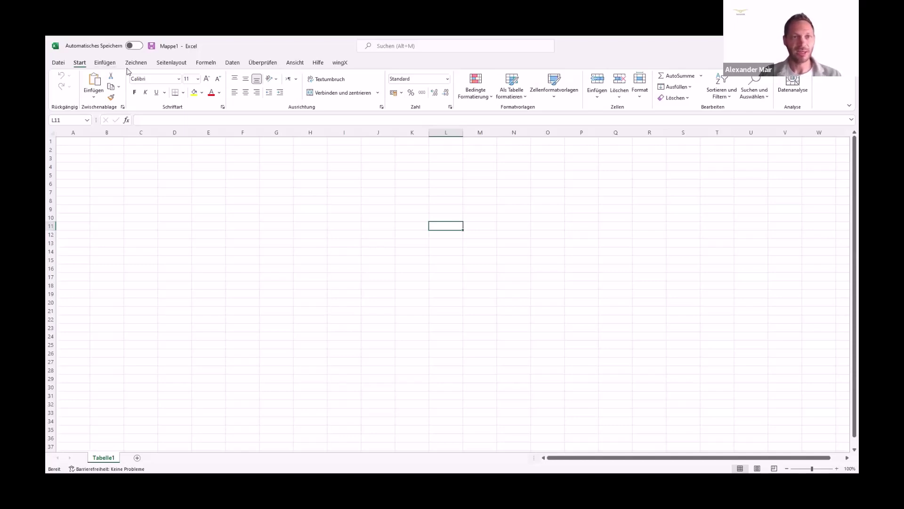
pyautogui.click(103, 64)
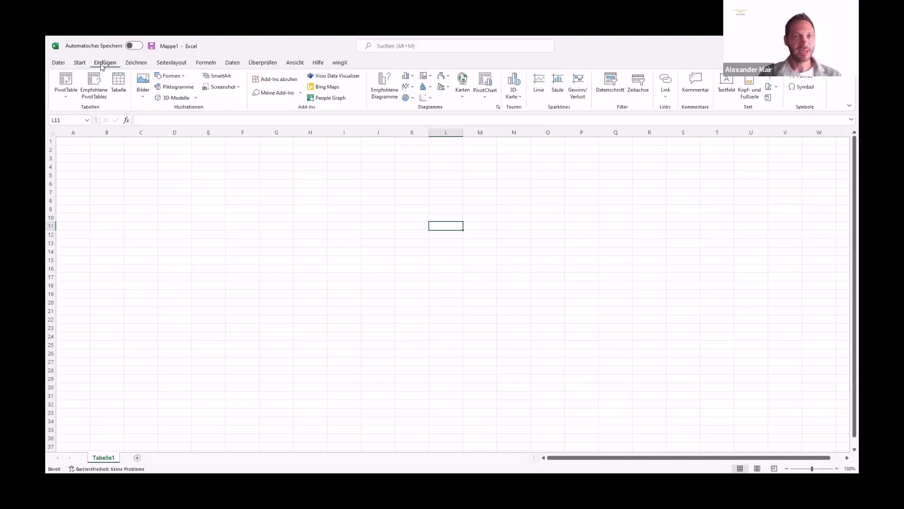
pyautogui.click(265, 96)
pyautogui.click(435, 102)
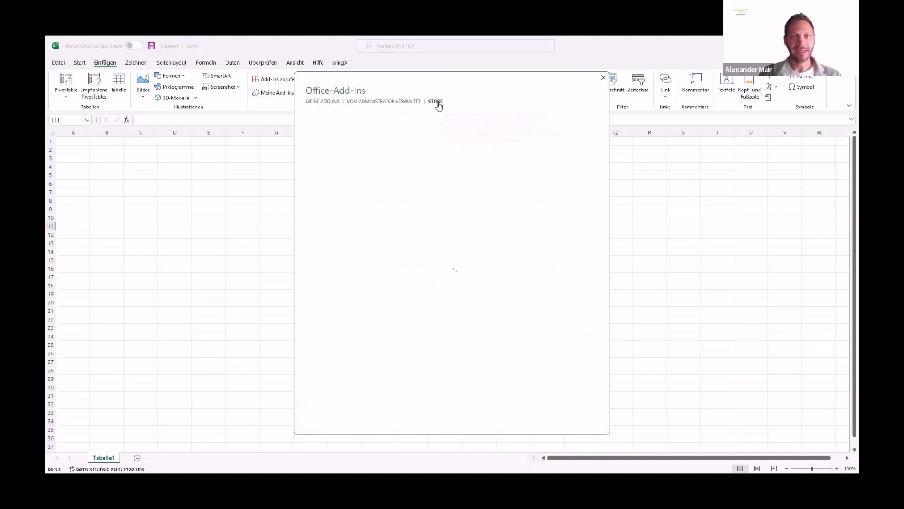
pyautogui.click(338, 144)
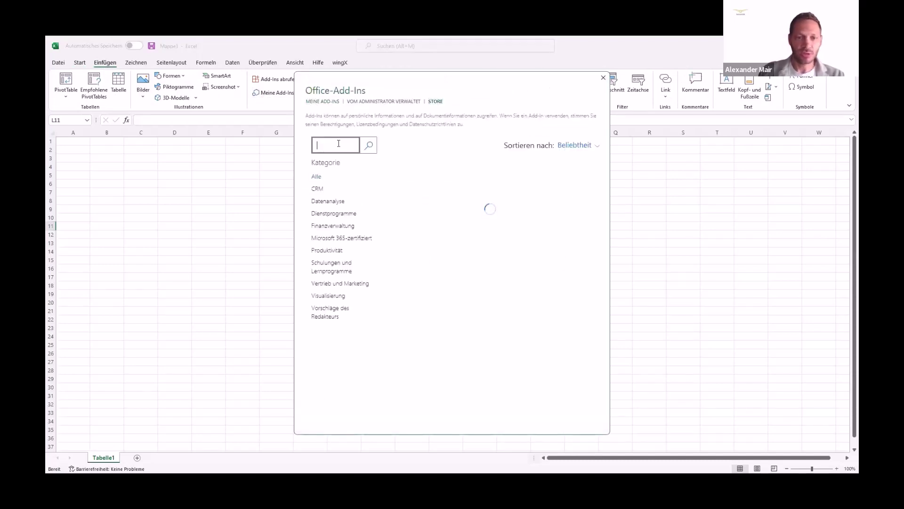
pyautogui.write('wingX')
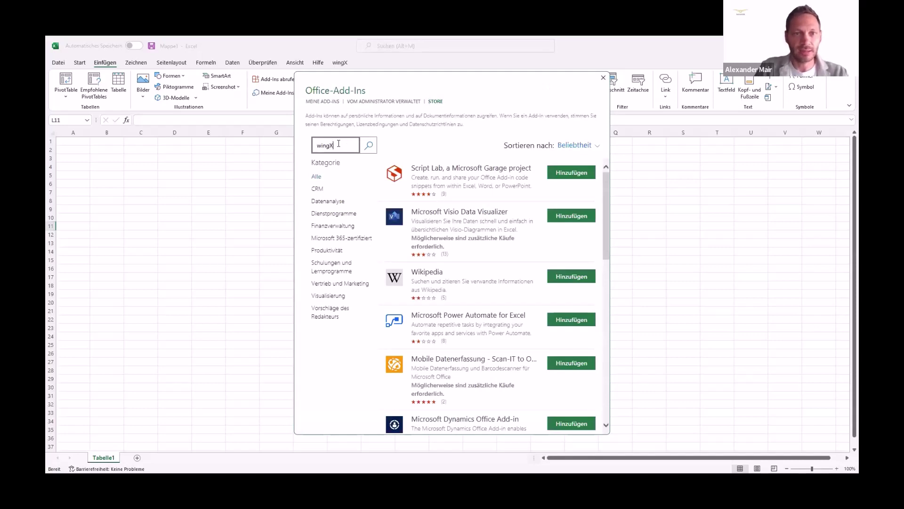
pyautogui.click(370, 148)
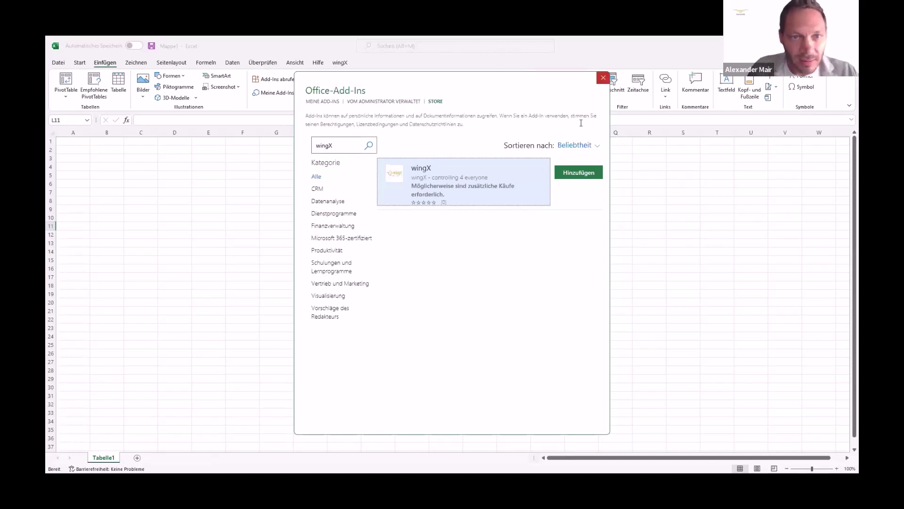
pyautogui.press('Escape')
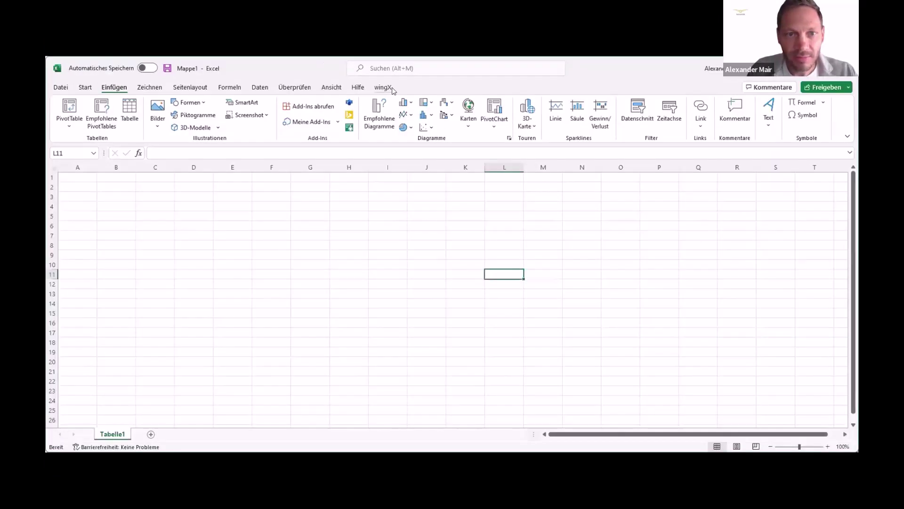
# - Open the wingX report generator, widen its pane and sign in with the saved e-mail and license key
pyautogui.click(341, 62)
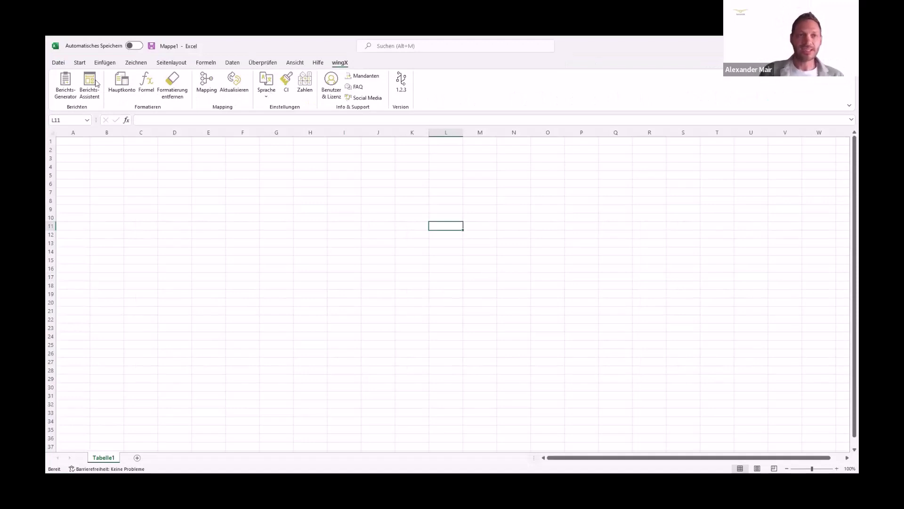
pyautogui.click(62, 84)
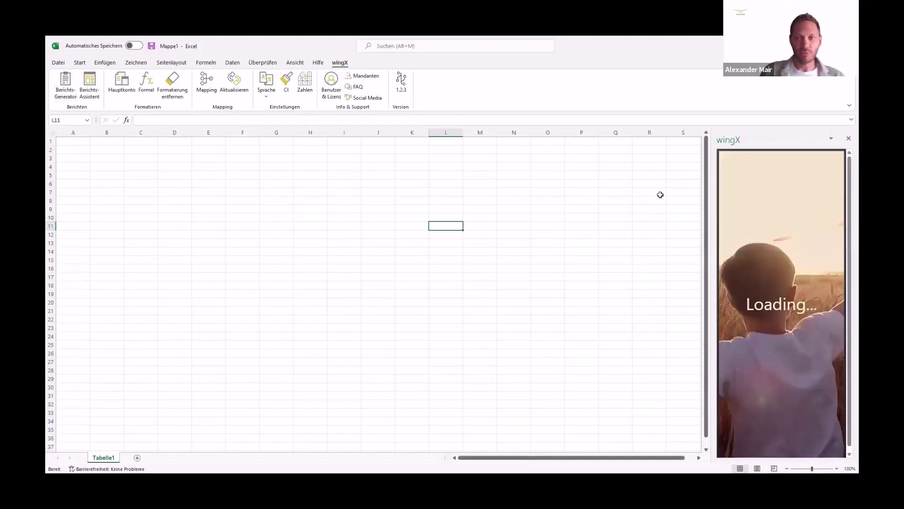
pyautogui.moveTo(711, 218); pyautogui.dragTo(415, 209)
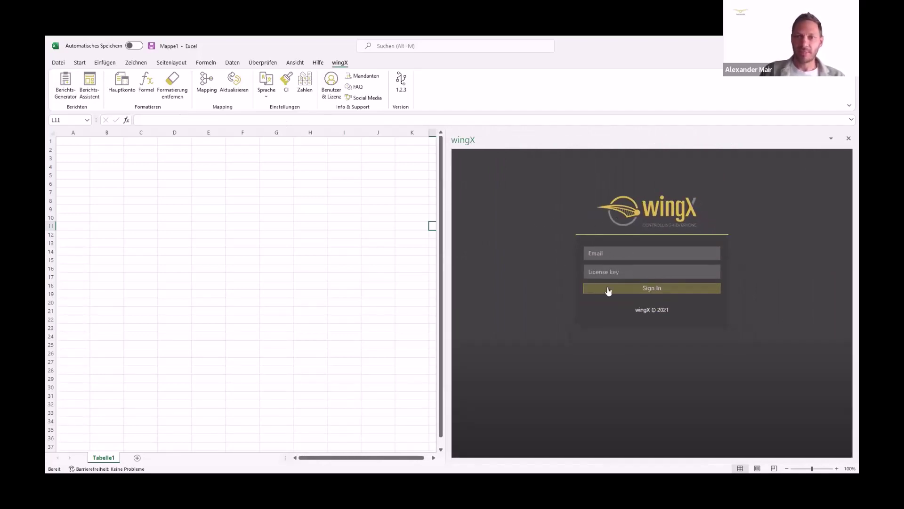
pyautogui.click(605, 250)
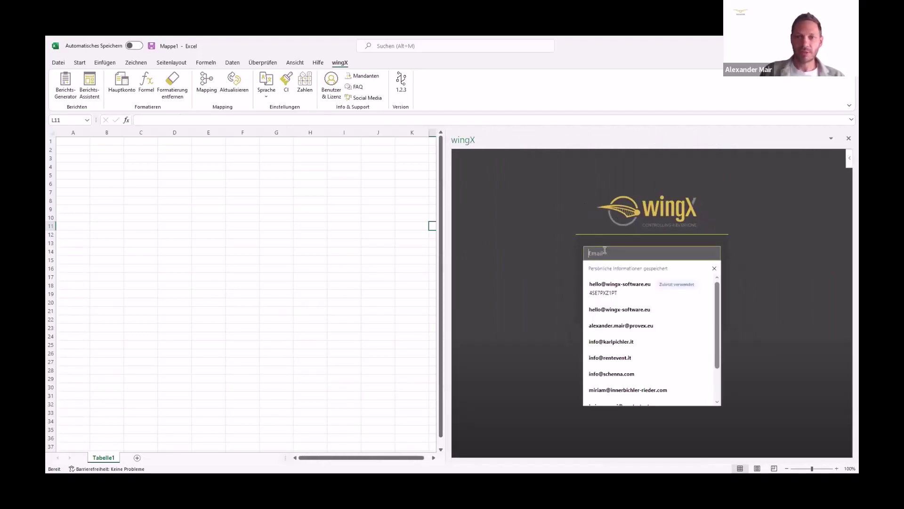
pyautogui.click(605, 286)
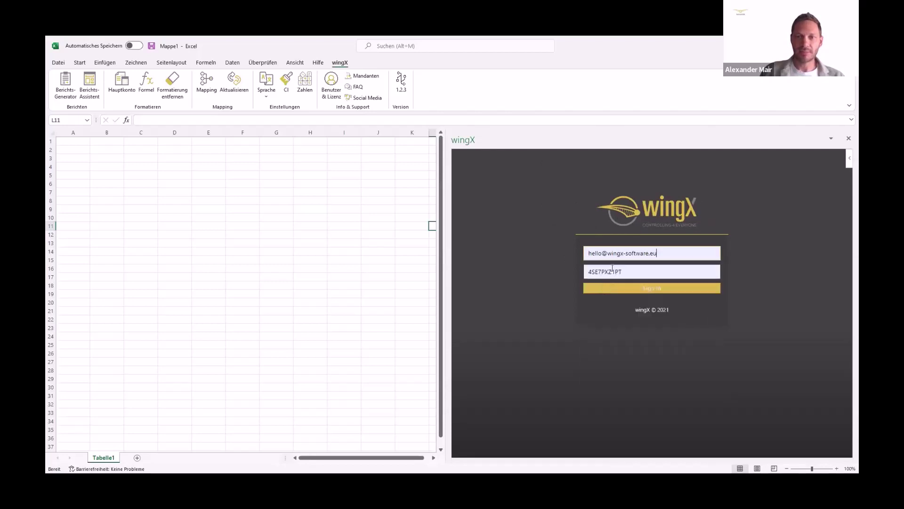
pyautogui.click(664, 291)
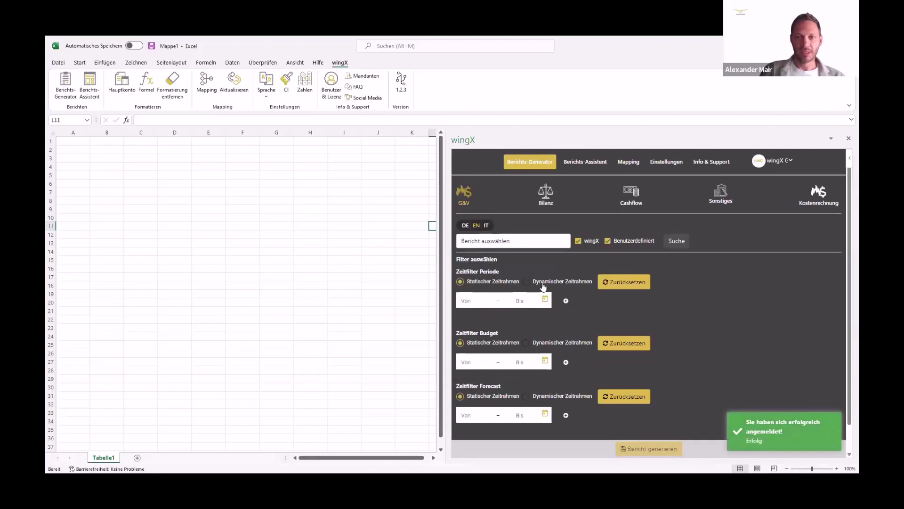
# - Generate the wingX report G+V Jahresbericht in German (DE) and bring its first columns into view
pyautogui.scroll(-1, 633, 306)
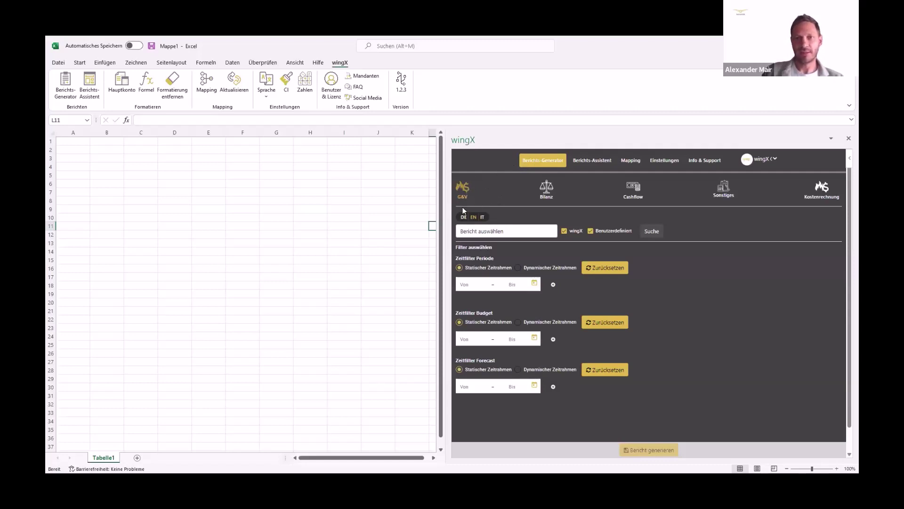
pyautogui.click(473, 218)
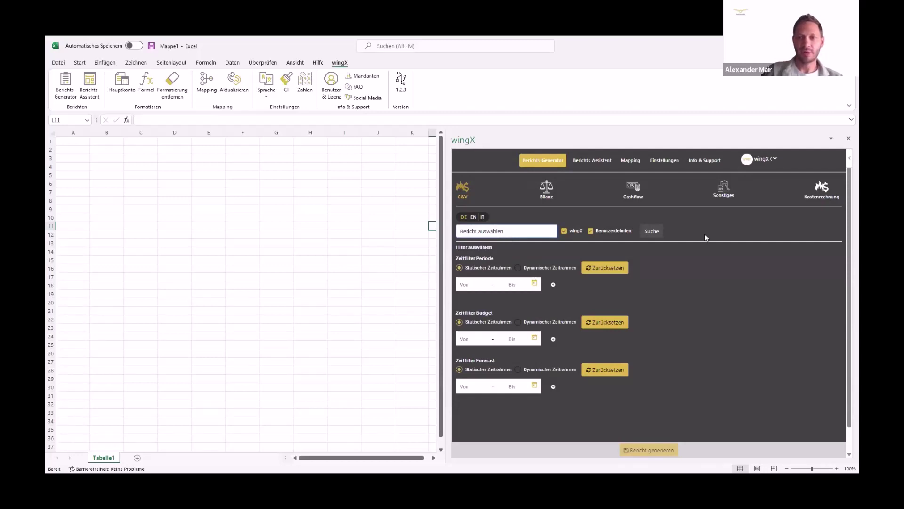
pyautogui.click(641, 450)
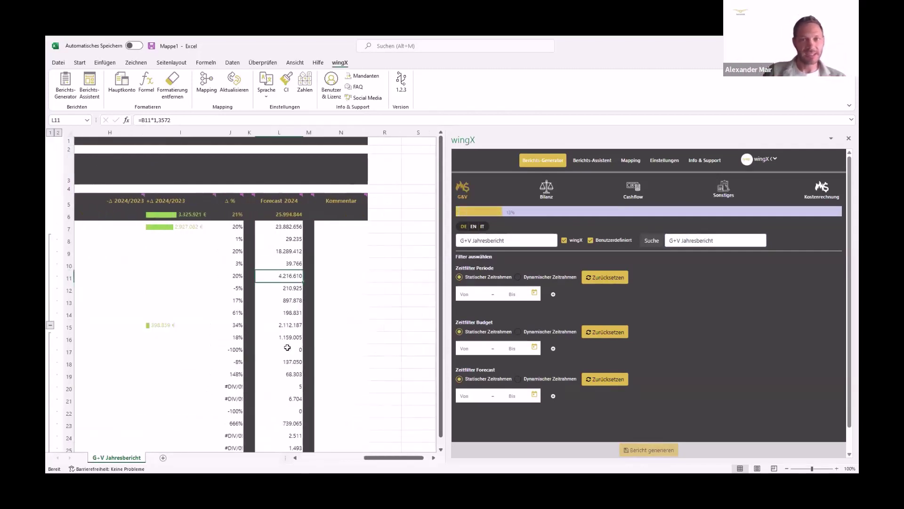
pyautogui.click(311, 457)
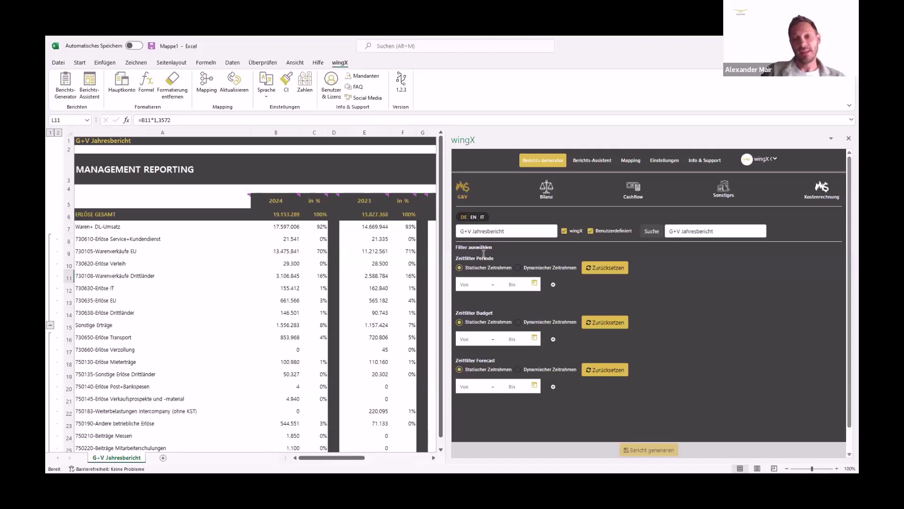
# - Look over the 2024 revenue values, close the wingX pane and collapse the report's row outline to level 1
pyautogui.moveTo(288, 241); pyautogui.dragTo(282, 325)
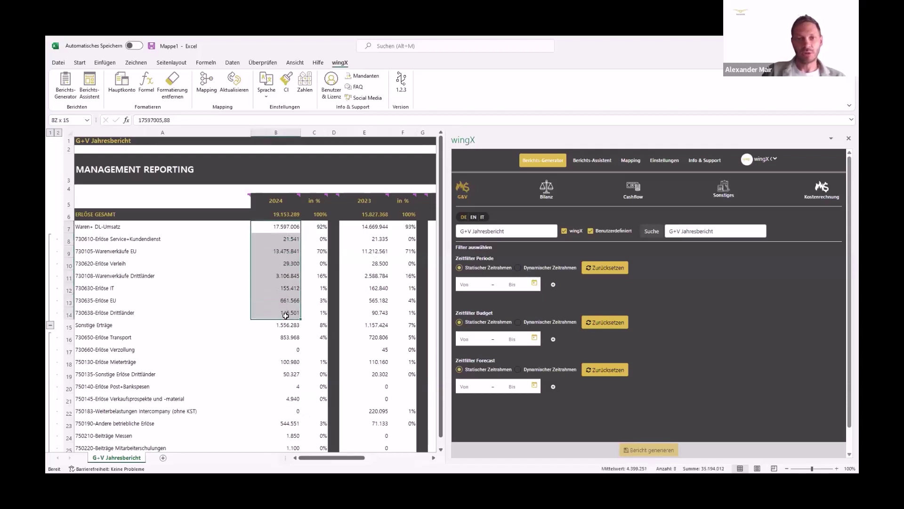
pyautogui.click(277, 288)
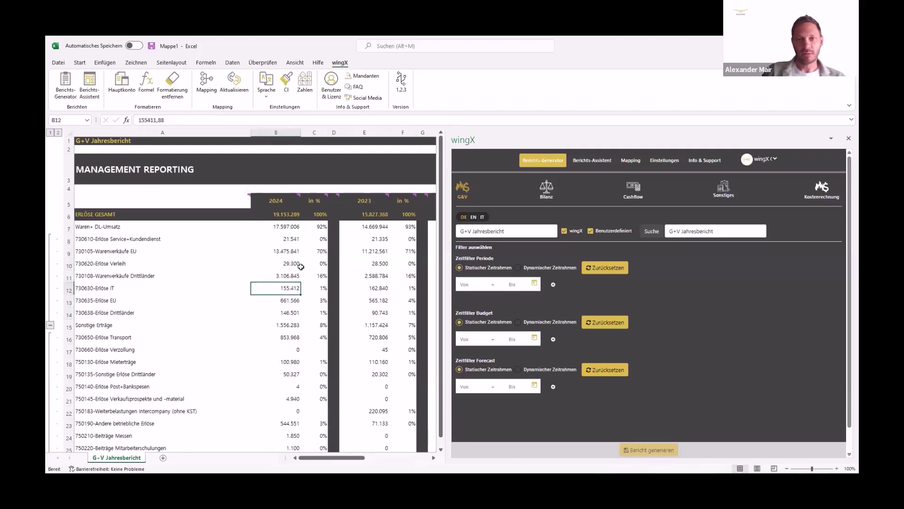
pyautogui.click(848, 140)
pyautogui.click(760, 262)
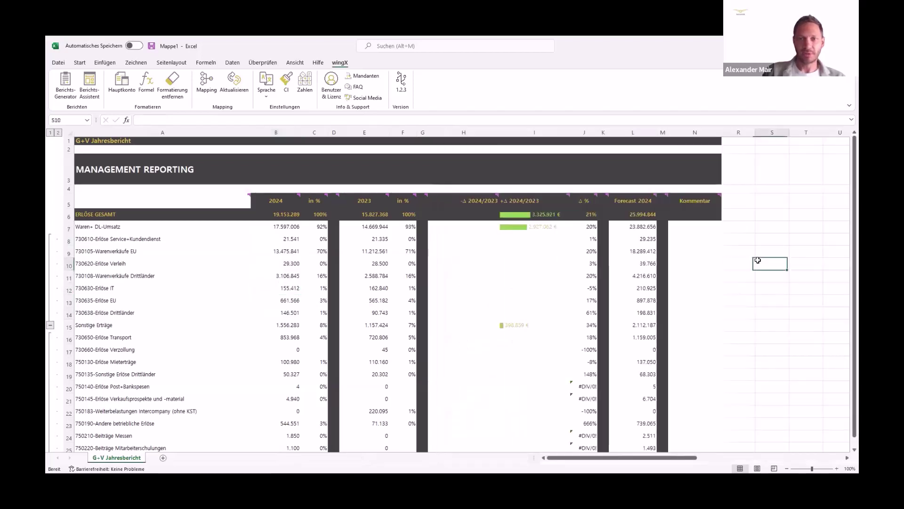
pyautogui.click(50, 133)
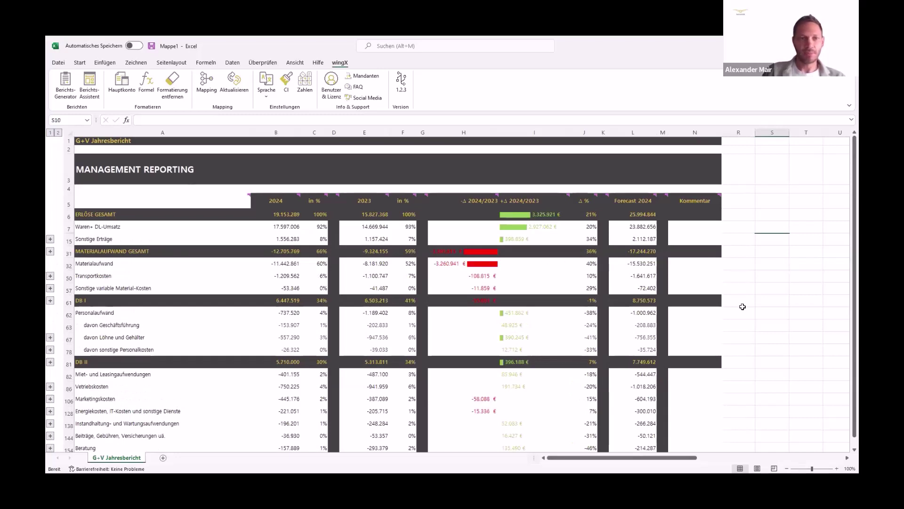
pyautogui.click(736, 335)
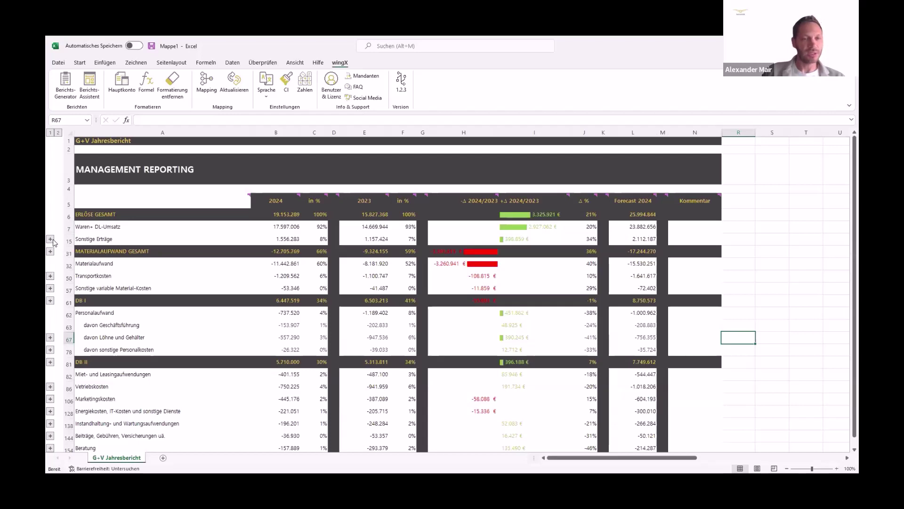
# - Expand the account rows under Waren+ DL-Umsatz, inspect the individual revenue accounts and collapse them again
pyautogui.click(90, 228)
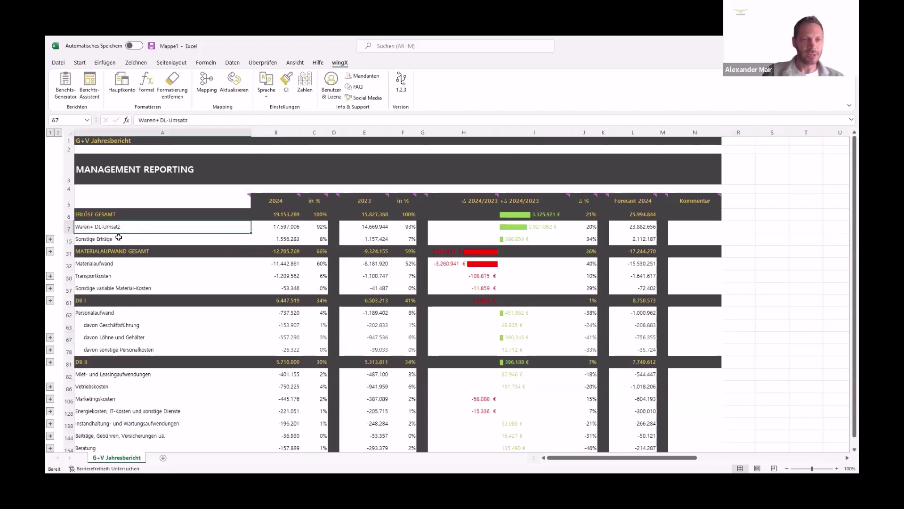
pyautogui.click(50, 239)
pyautogui.click(124, 241)
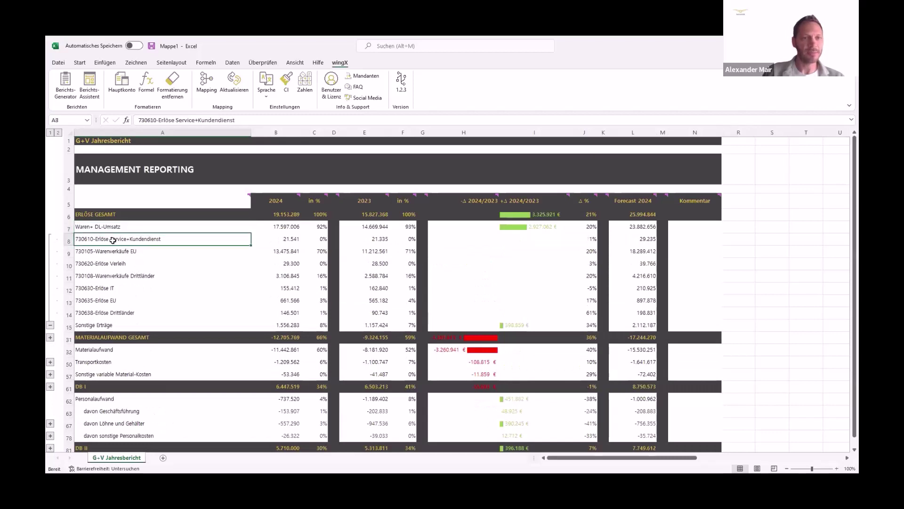
pyautogui.moveTo(105, 239); pyautogui.dragTo(104, 310)
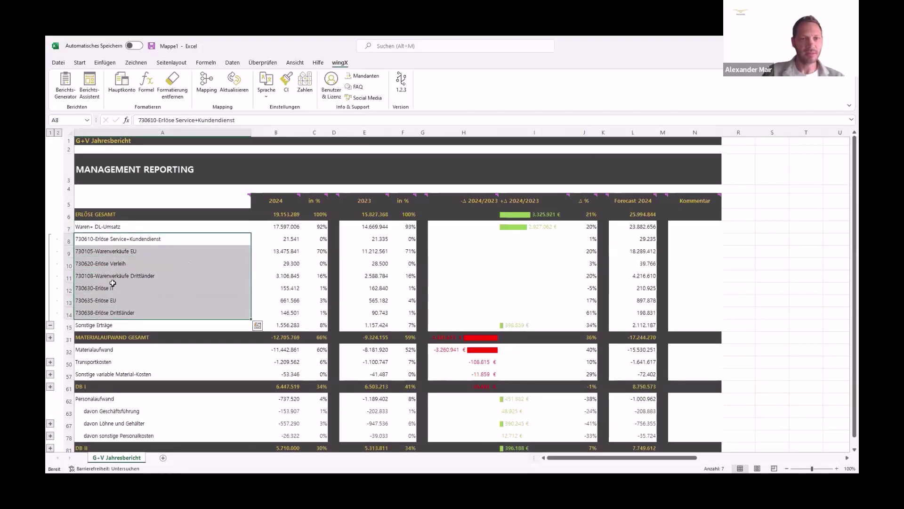
pyautogui.click(50, 325)
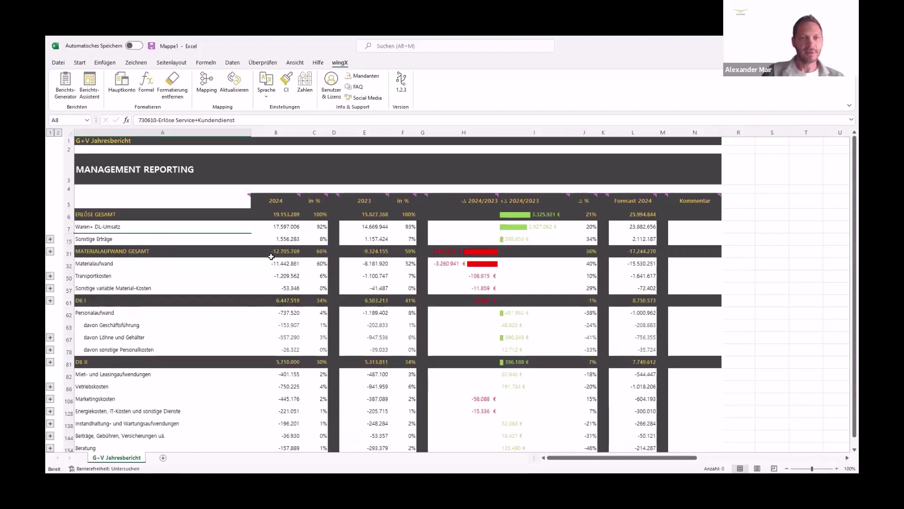
# - Compare the 2024 and 2023 figures for Waren+ DL-Umsatz, Erlöse gesamt and DB I, including the 2024 percentages
pyautogui.click(284, 230)
pyautogui.click(376, 227)
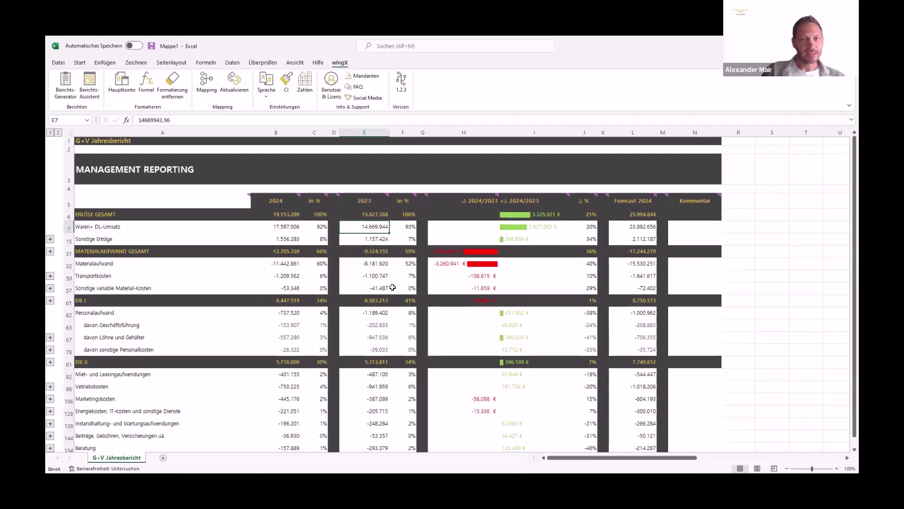
pyautogui.click(315, 252)
pyautogui.click(324, 301)
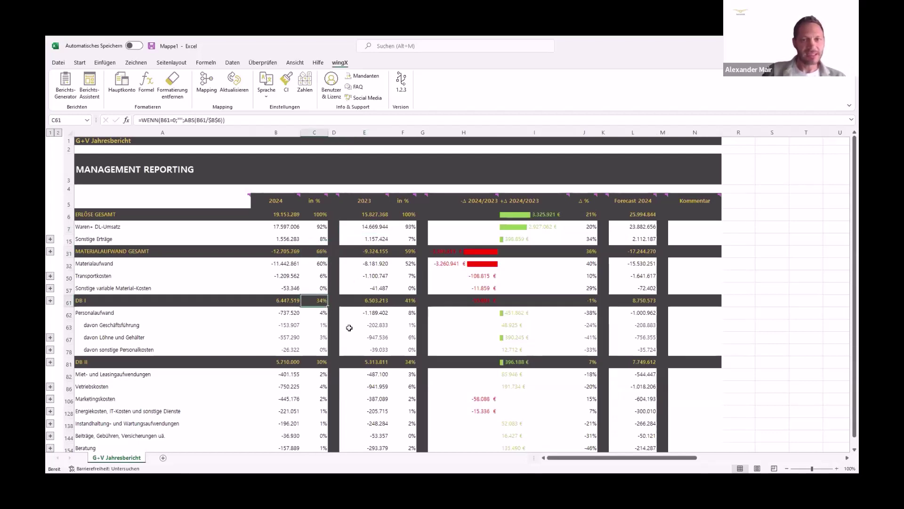
pyautogui.click(367, 217)
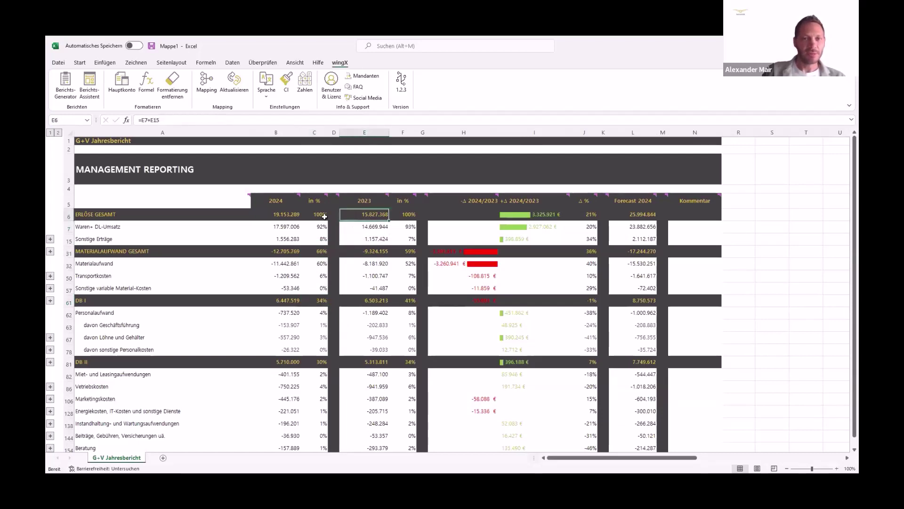
pyautogui.click(293, 216)
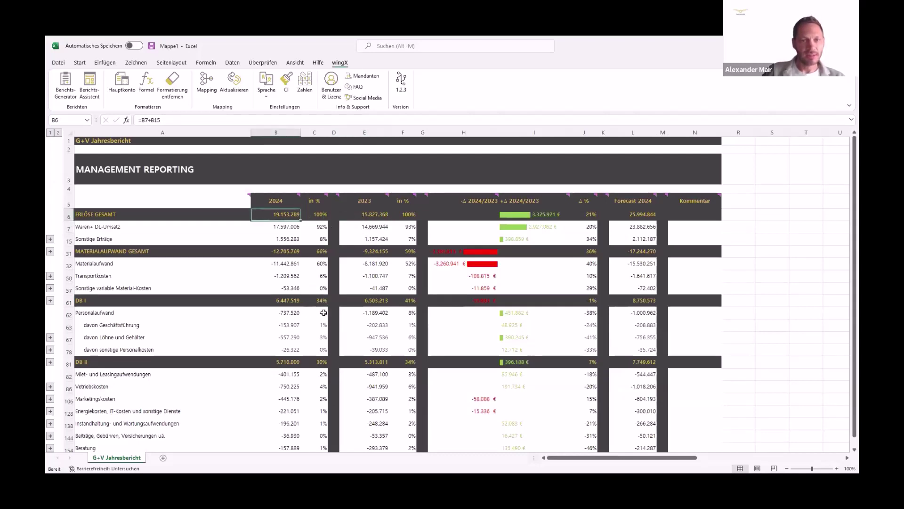
pyautogui.click(361, 301)
pyautogui.click(296, 301)
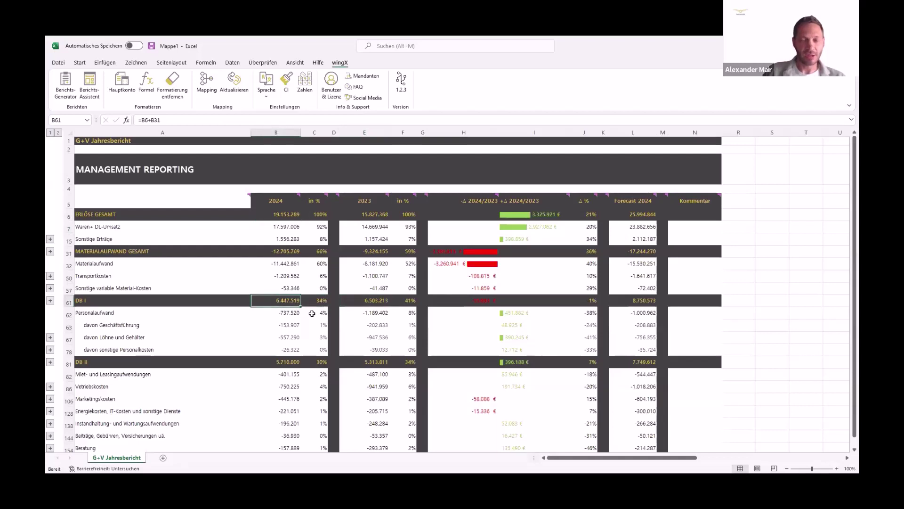
# - Compare Materialaufwand's percentage shares for 2024 and 2023, and expand its account rows for the details
pyautogui.click(318, 265)
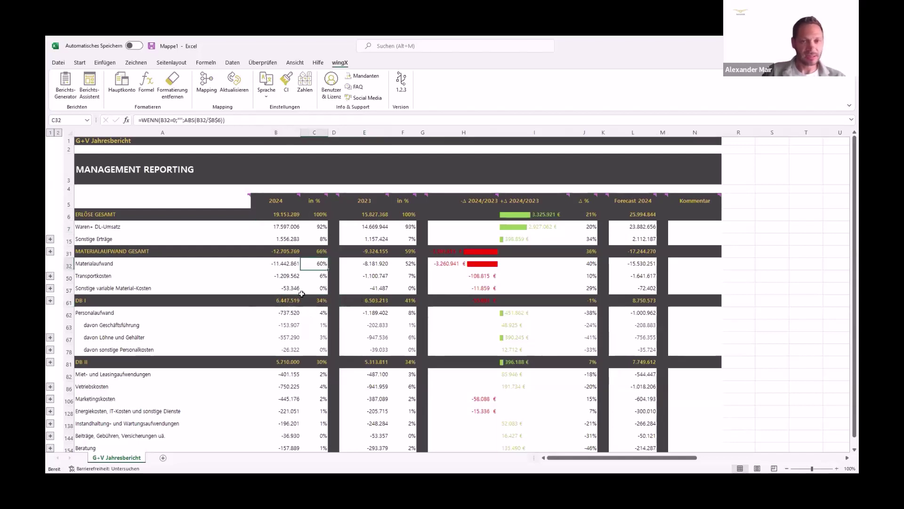
pyautogui.click(395, 265)
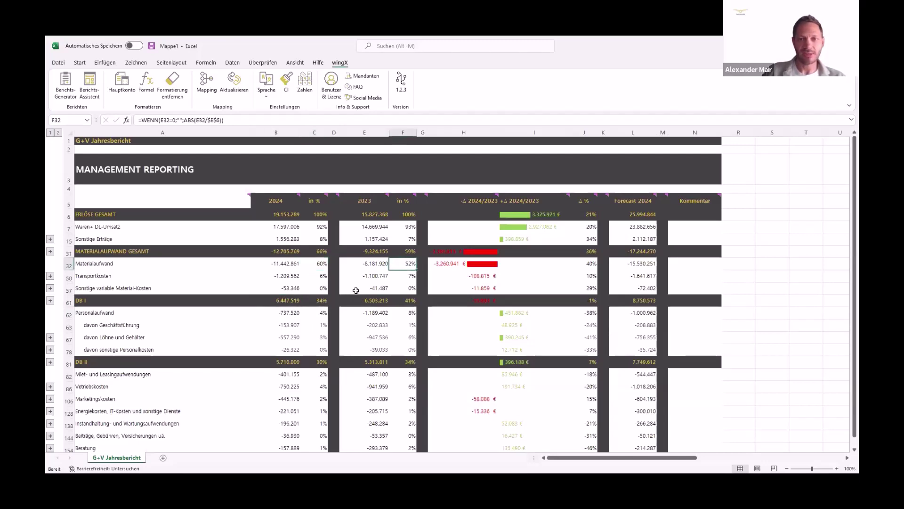
pyautogui.click(317, 265)
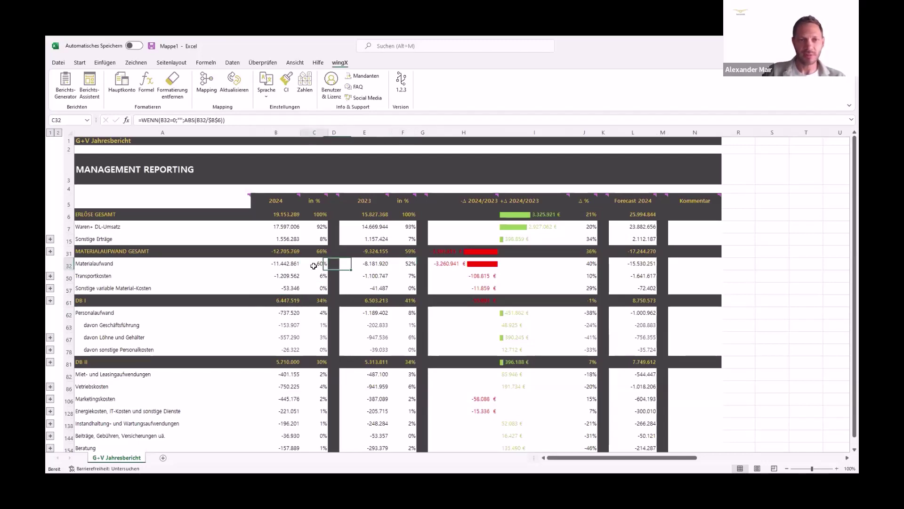
pyautogui.click(50, 279)
pyautogui.scroll(-1, 224, 309)
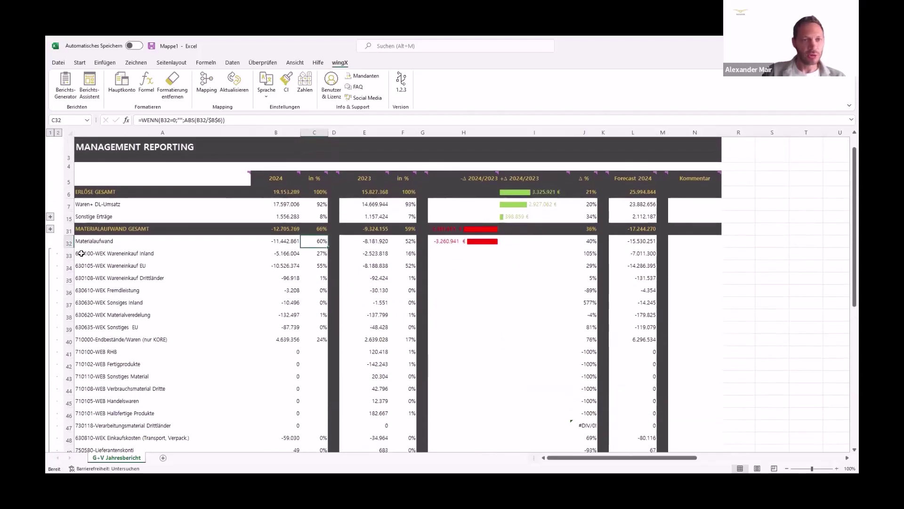
# - Examine the 630100-WEK Wareneinkauf Inland row and its 2024 percentage, and collapse the Materialaufwand account rows
pyautogui.click(62, 254)
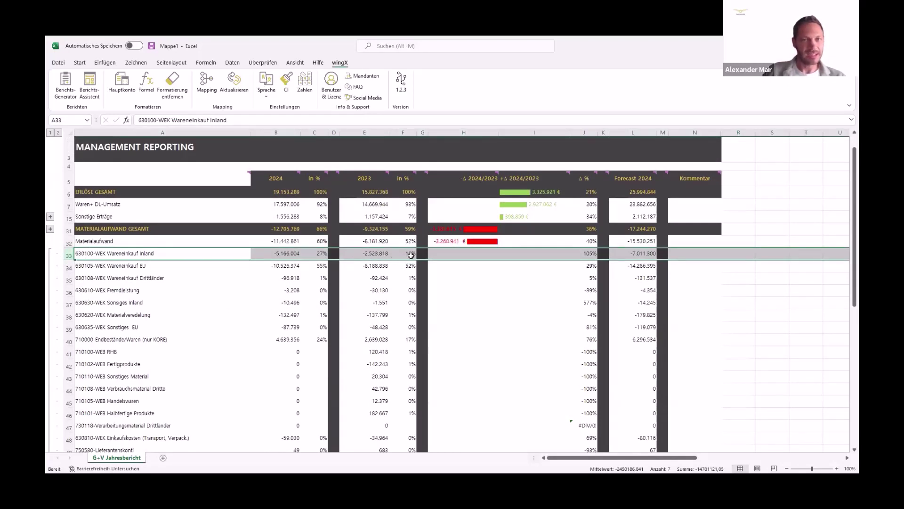
pyautogui.click(321, 255)
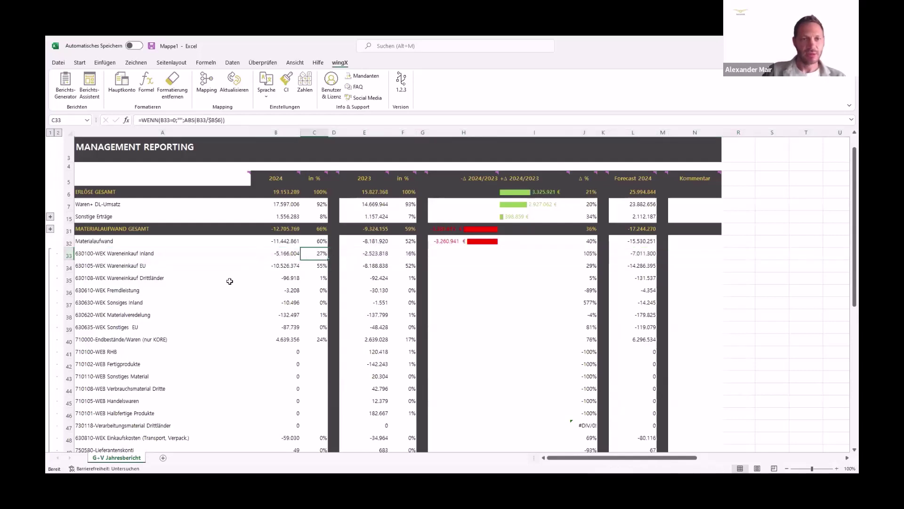
pyautogui.scroll(-1, 225, 292)
pyautogui.click(49, 443)
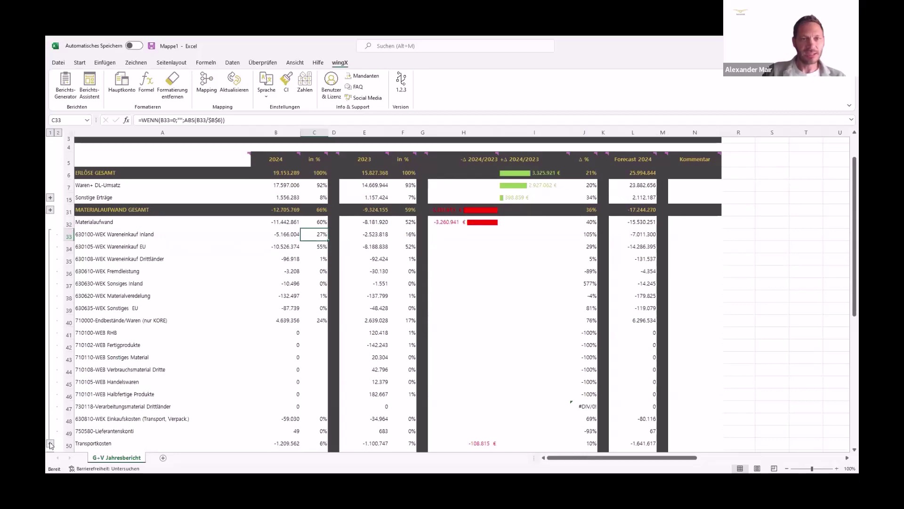
pyautogui.scroll(3, 226, 326)
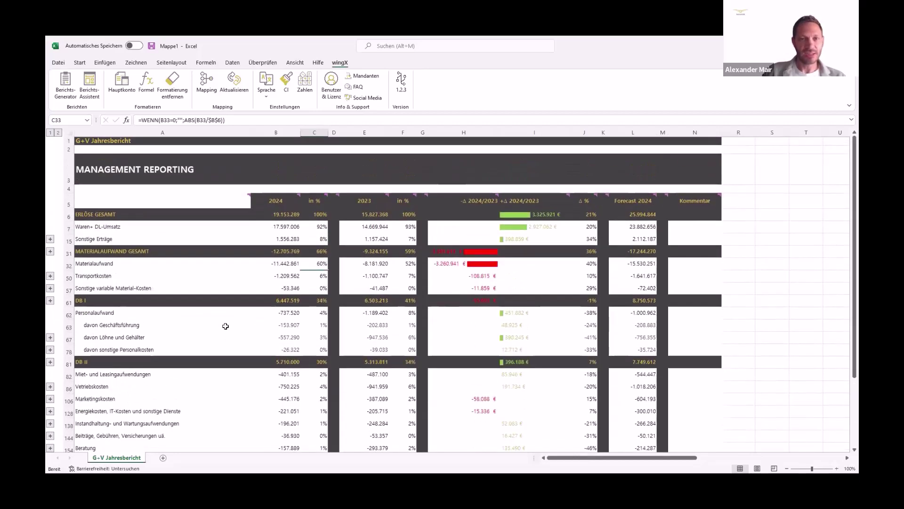
# - Add 2000000 to the 2024 value of Waren+ DL-Umsatz as a formula in cell B7
pyautogui.click(275, 263)
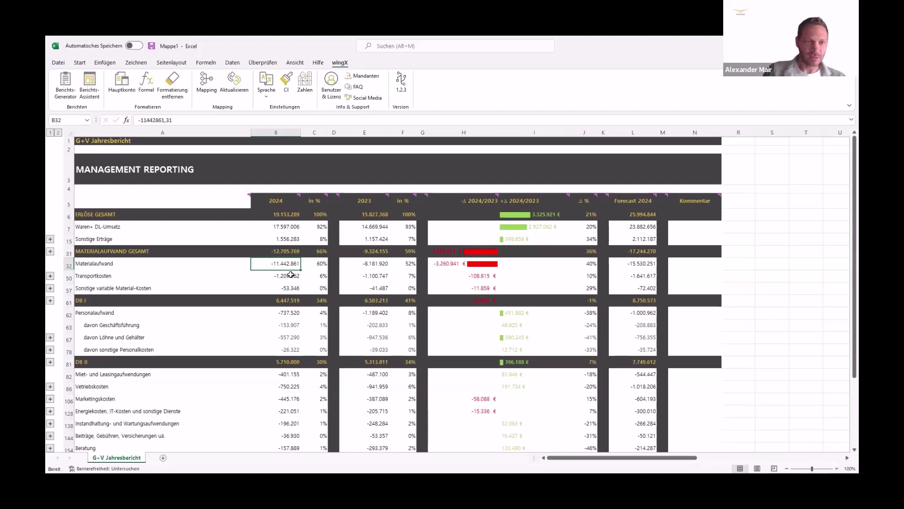
pyautogui.click(283, 227)
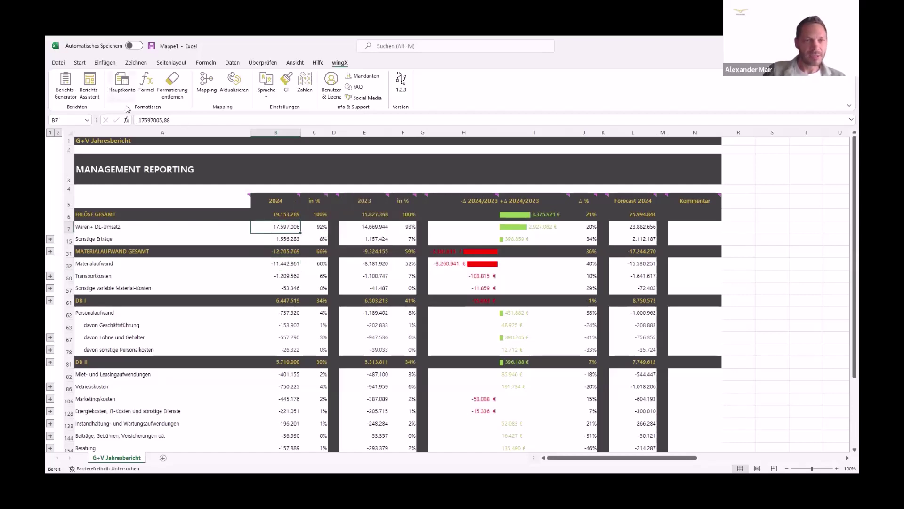
pyautogui.click(136, 121)
pyautogui.write('+')
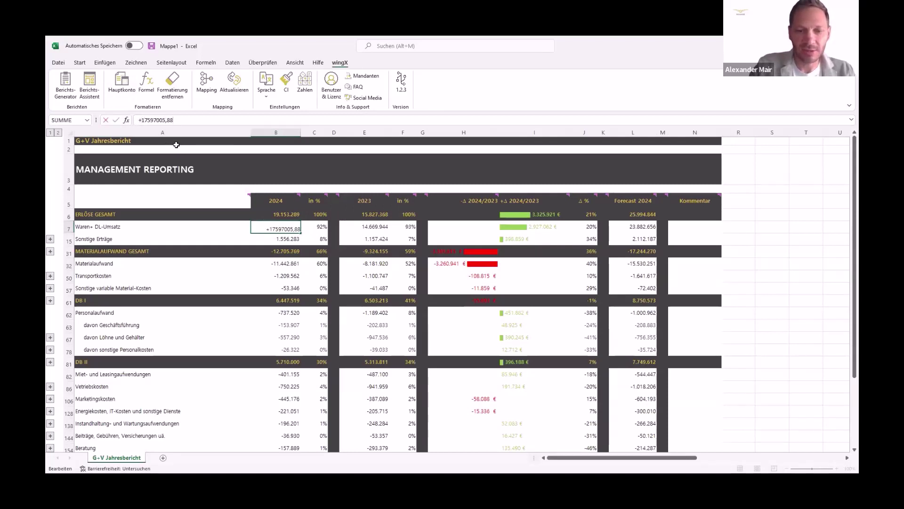
pyautogui.write('+2000000')
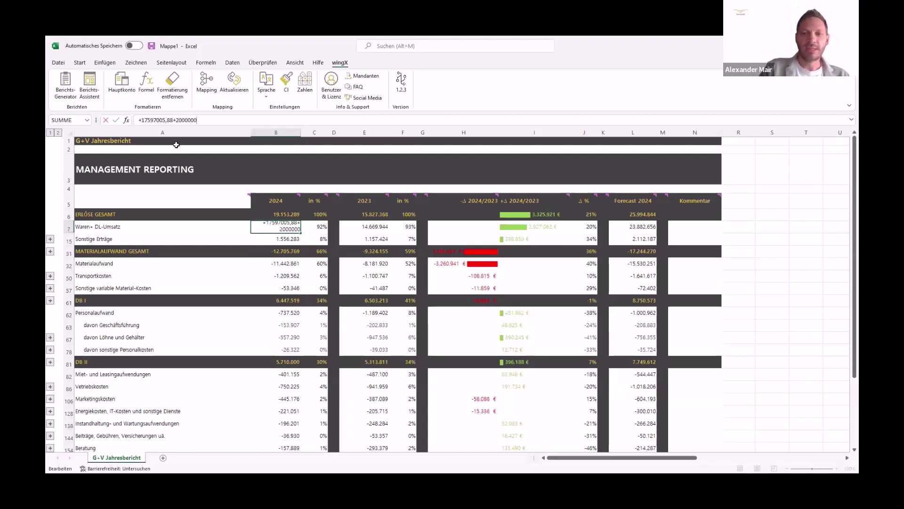
pyautogui.press('Return')
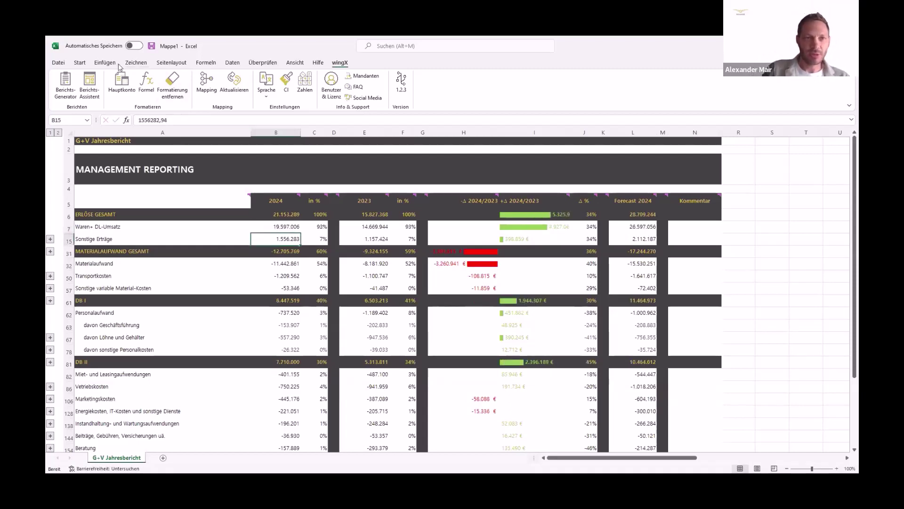
# - Undo and redo the 2000000 addition to Waren+ DL-Umsatz, comparing the report's figures with and without it
pyautogui.click(81, 64)
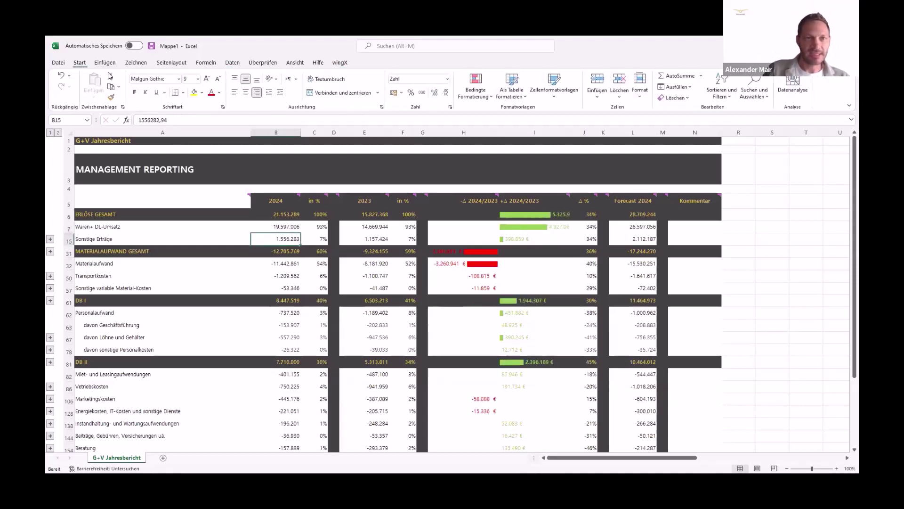
pyautogui.click(61, 77)
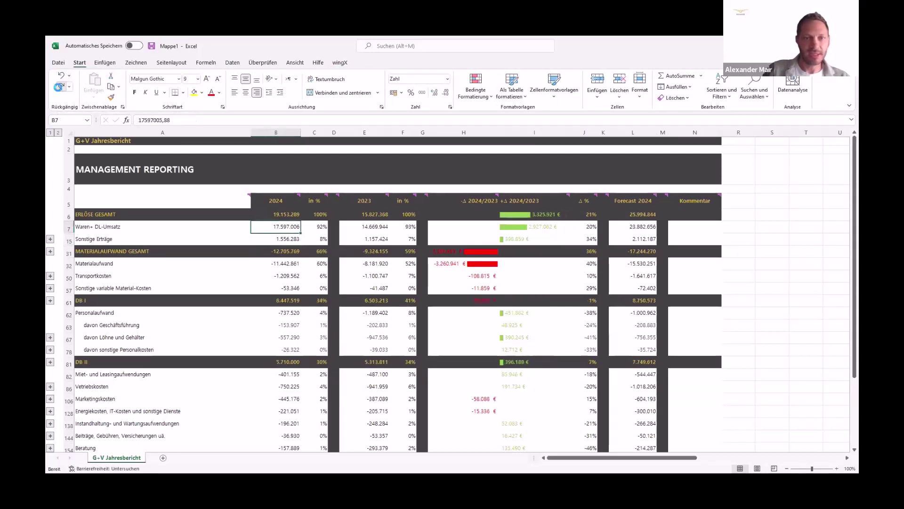
pyautogui.click(59, 87)
pyautogui.click(61, 75)
pyautogui.click(61, 87)
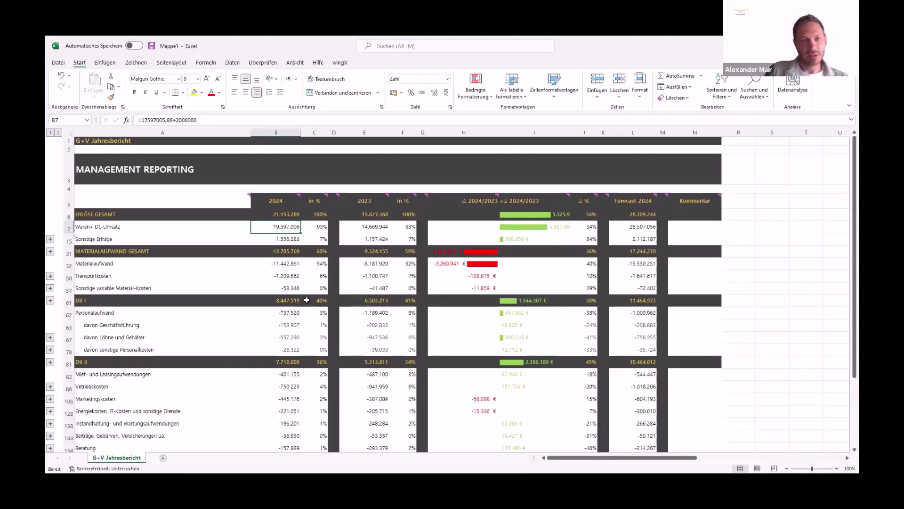
# - Inspect the 2024 and Forecast 2024 formulas of Erlöse gesamt, the difference formulas and the Forecast 2024 column
pyautogui.click(276, 215)
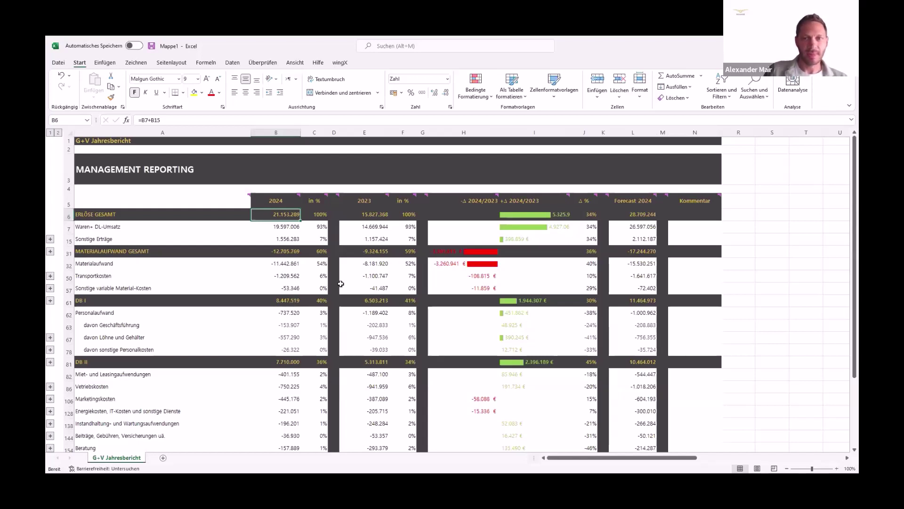
pyautogui.click(630, 216)
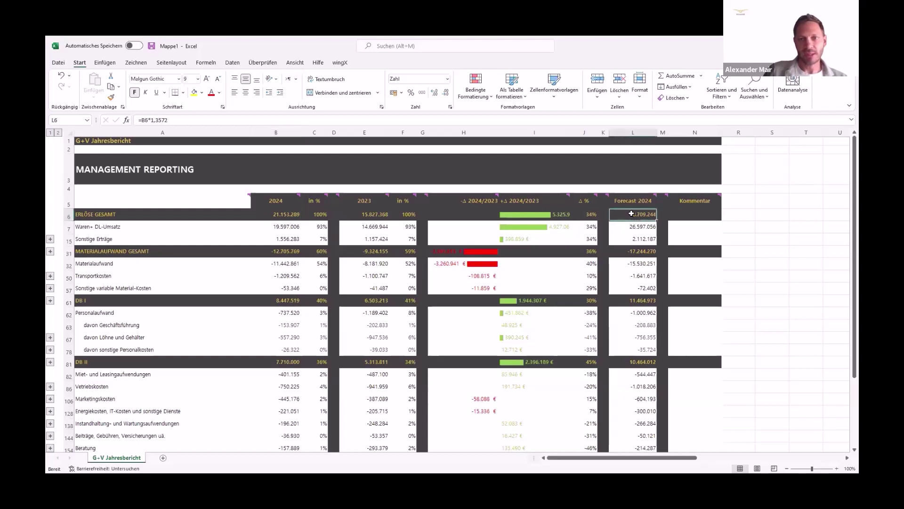
pyautogui.click(547, 242)
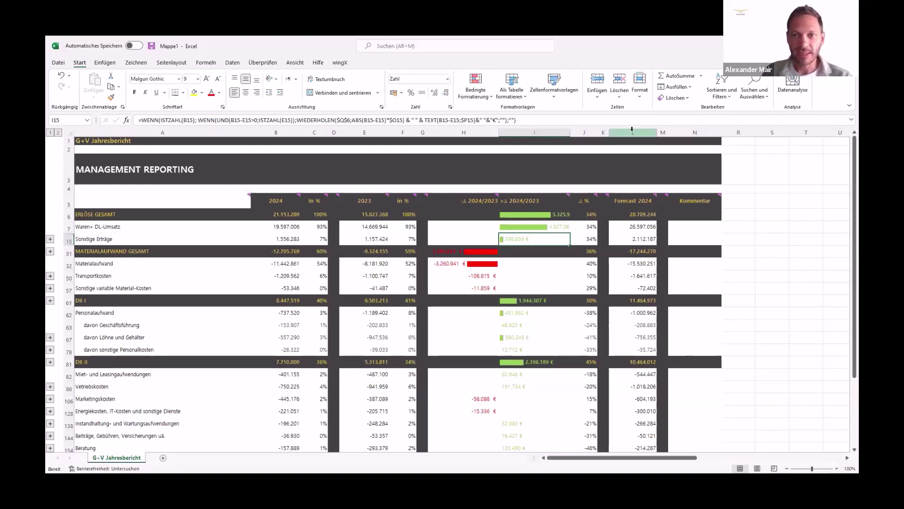
pyautogui.moveTo(632, 129); pyautogui.dragTo(662, 130)
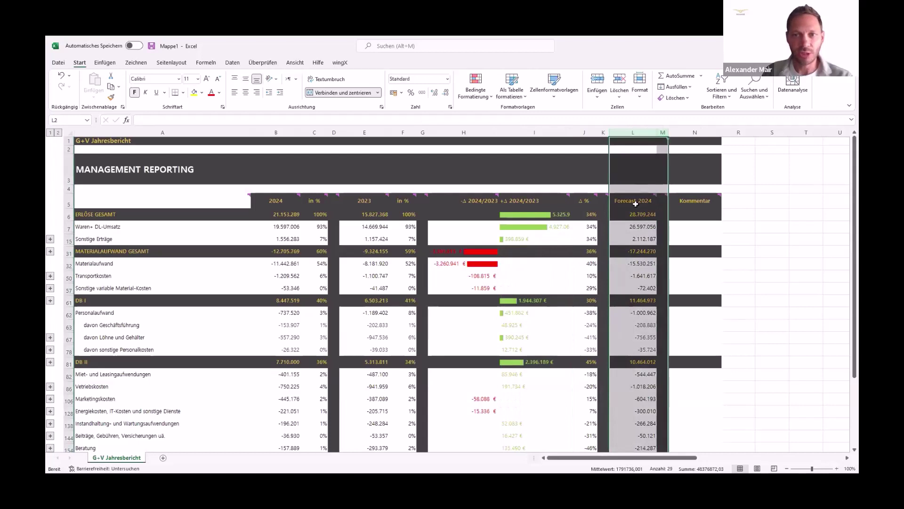
pyautogui.click(440, 301)
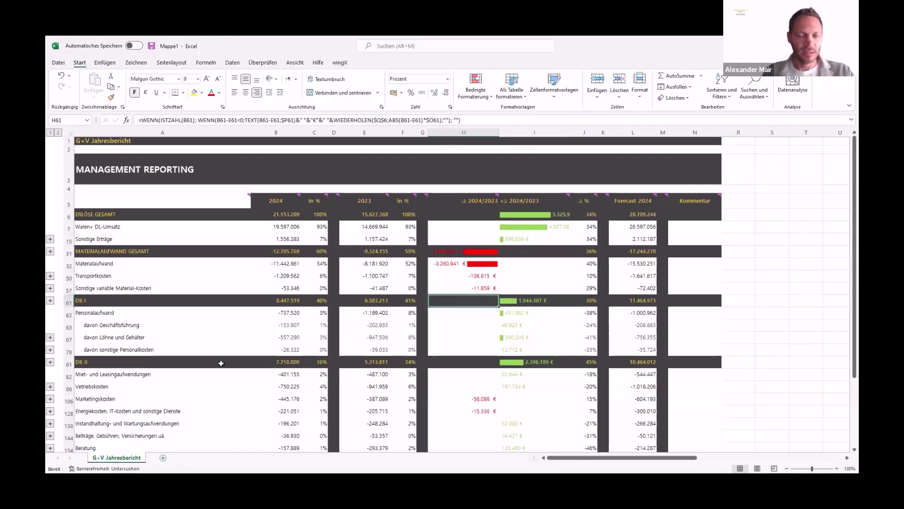
# - Look through the report's line items, singling out Waren+ DL-Umsatz, Marketingskosten and Vetriebskosten
pyautogui.scroll(-3, 221, 363)
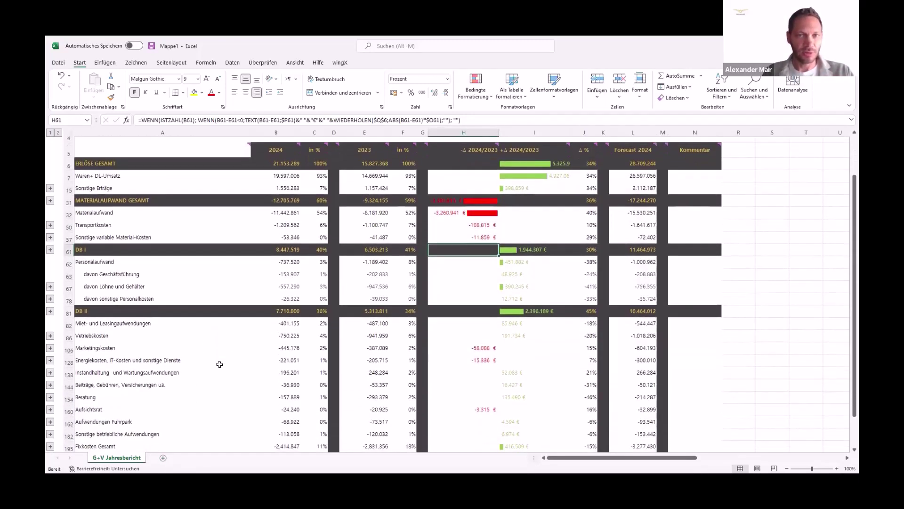
pyautogui.scroll(-1, 219, 365)
pyautogui.scroll(4, 218, 365)
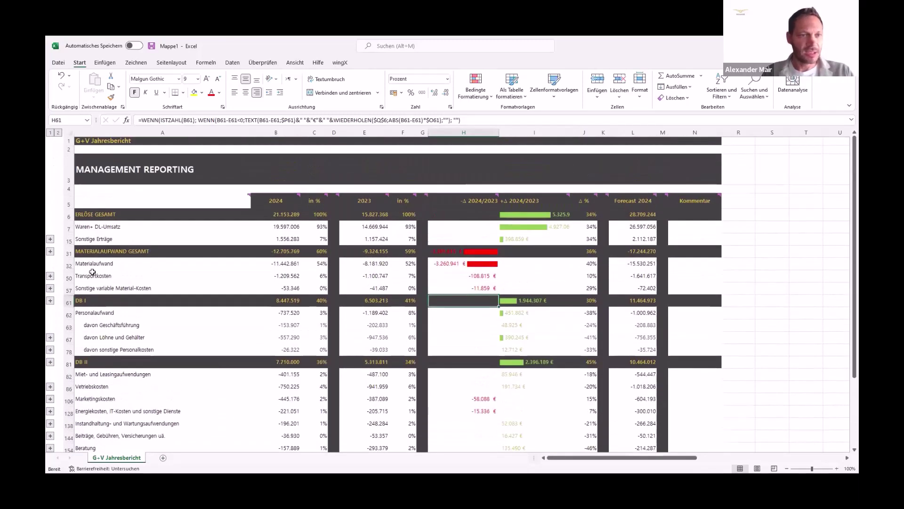
pyautogui.click(69, 228)
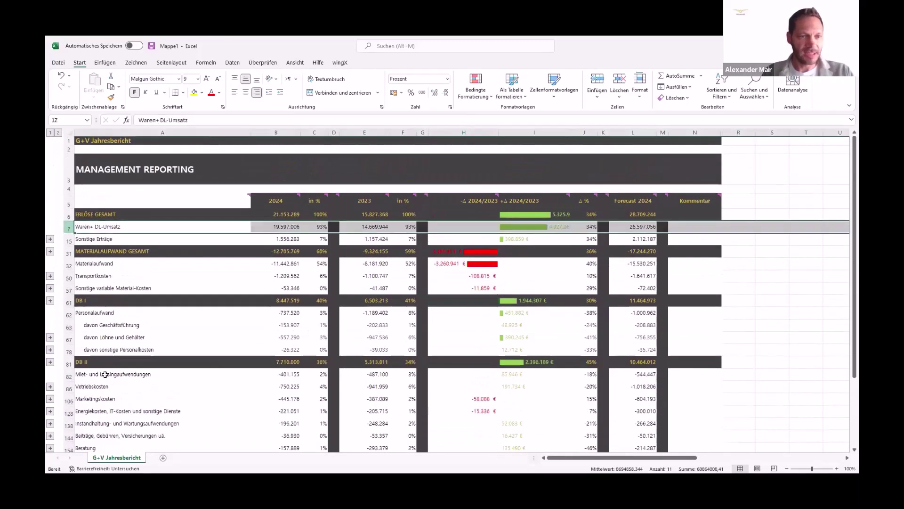
pyautogui.click(69, 400)
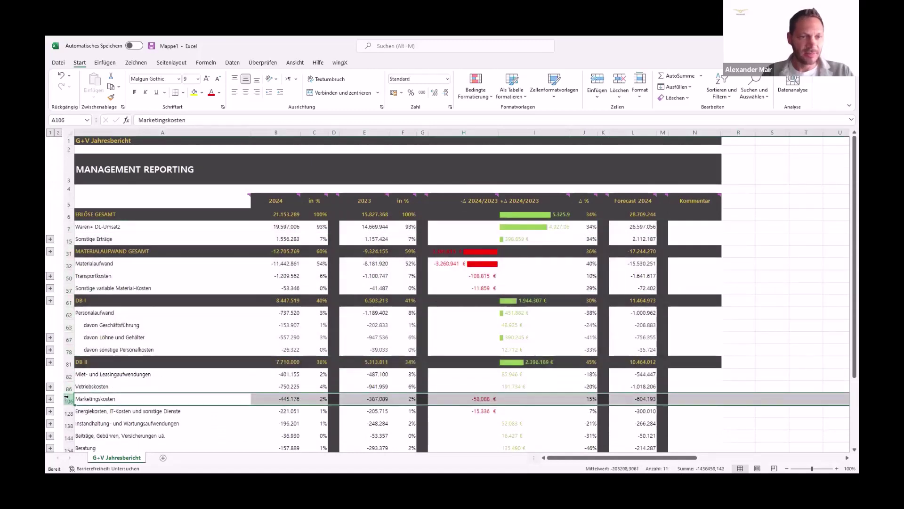
pyautogui.scroll(-1, 94, 369)
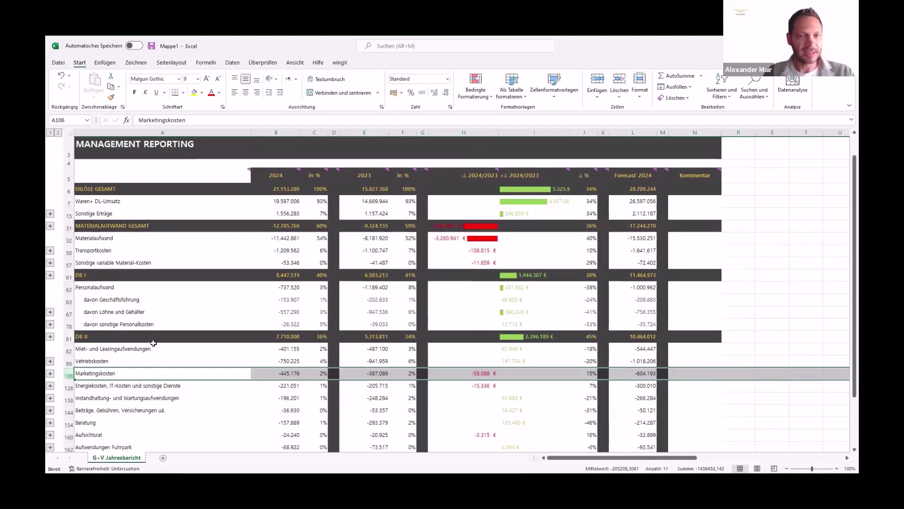
pyautogui.click(138, 359)
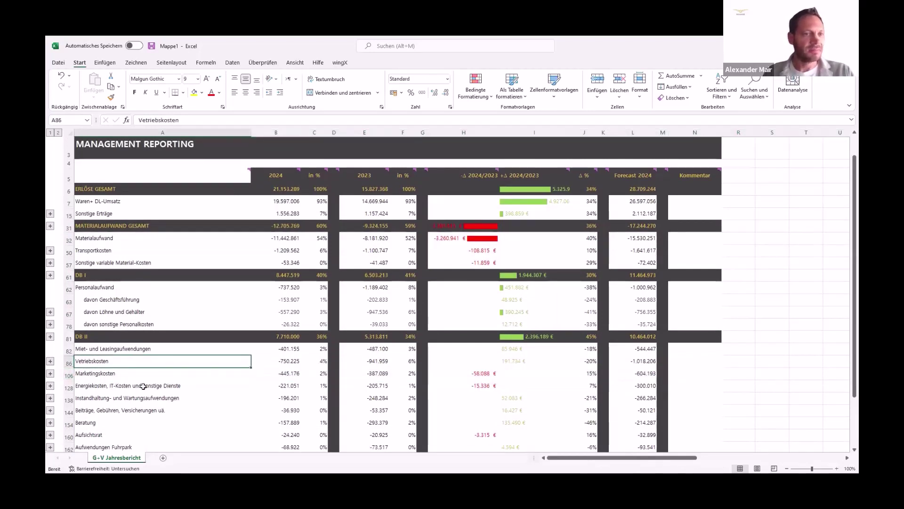
# - Select the cost rows below DB II from Miet- und Leasingaufwendungen through Sonstige betriebliche Aufwendungen to review them together
pyautogui.scroll(-1, 143, 385)
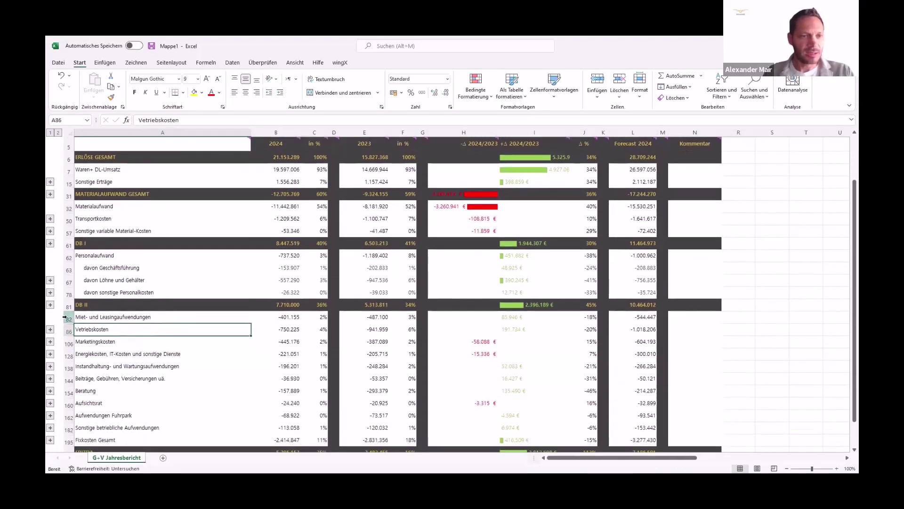
pyautogui.moveTo(65, 318); pyautogui.dragTo(66, 332)
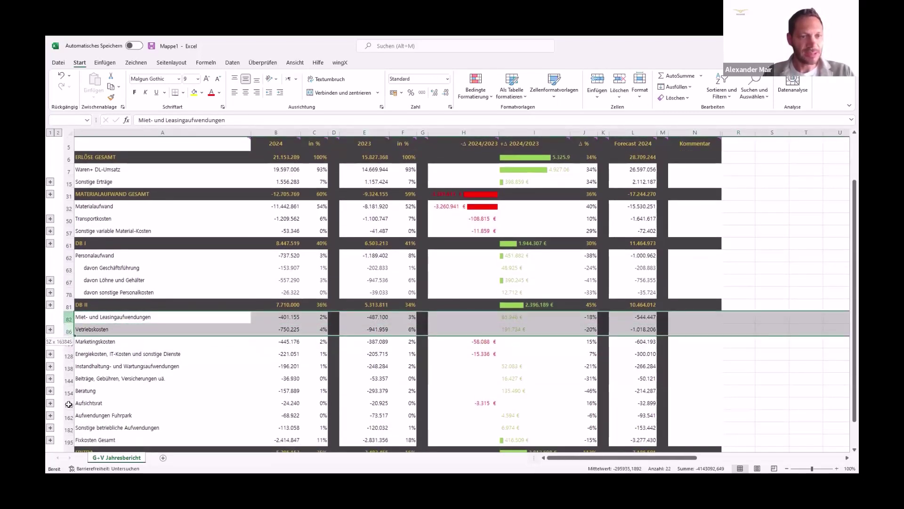
pyautogui.moveTo(68, 421); pyautogui.dragTo(68, 424)
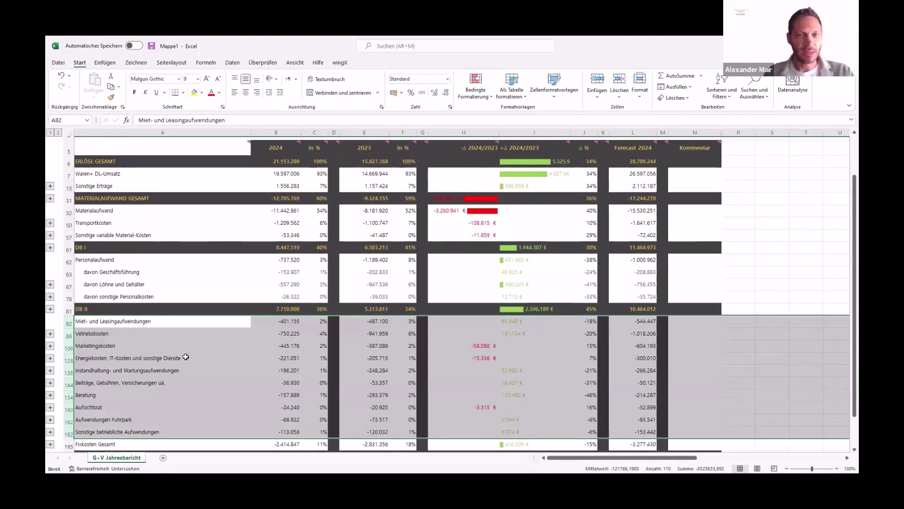
# - Review the whole 2024 and 2023 value columns and the 2023 Transportkosten figure
pyautogui.scroll(2, 185, 356)
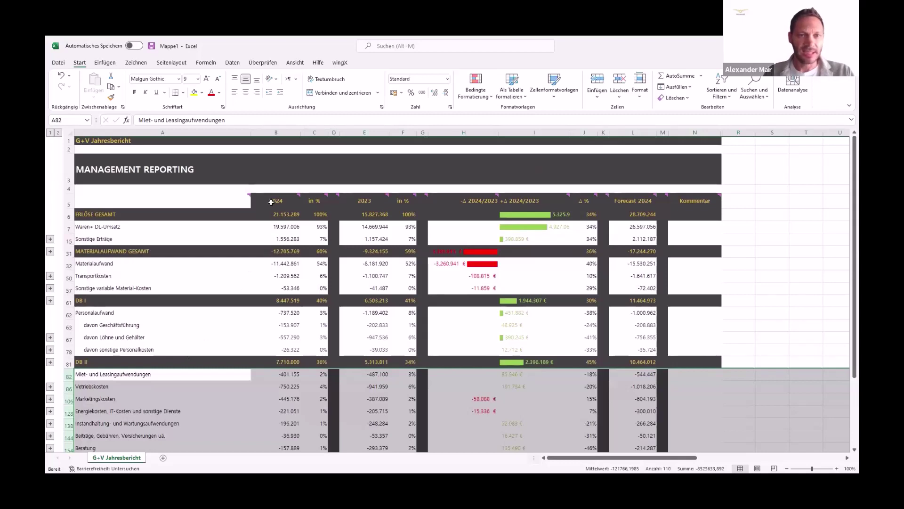
pyautogui.click(274, 132)
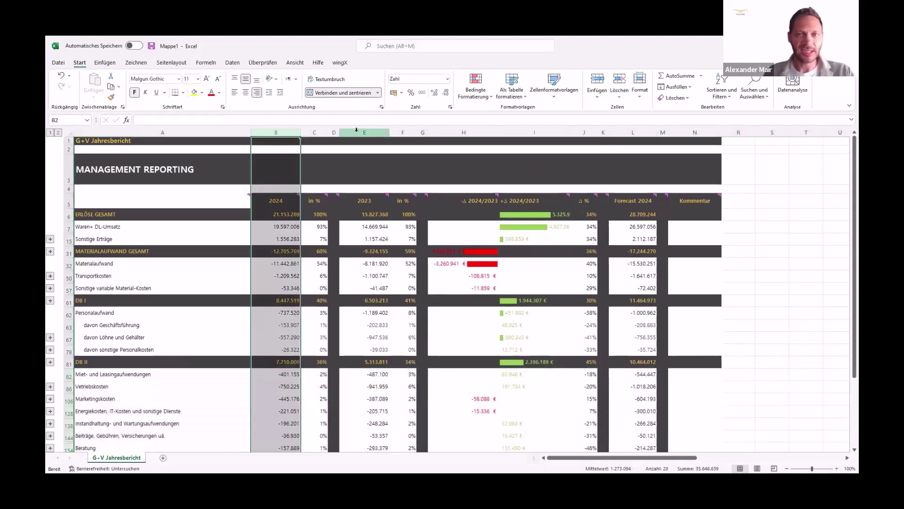
pyautogui.click(355, 133)
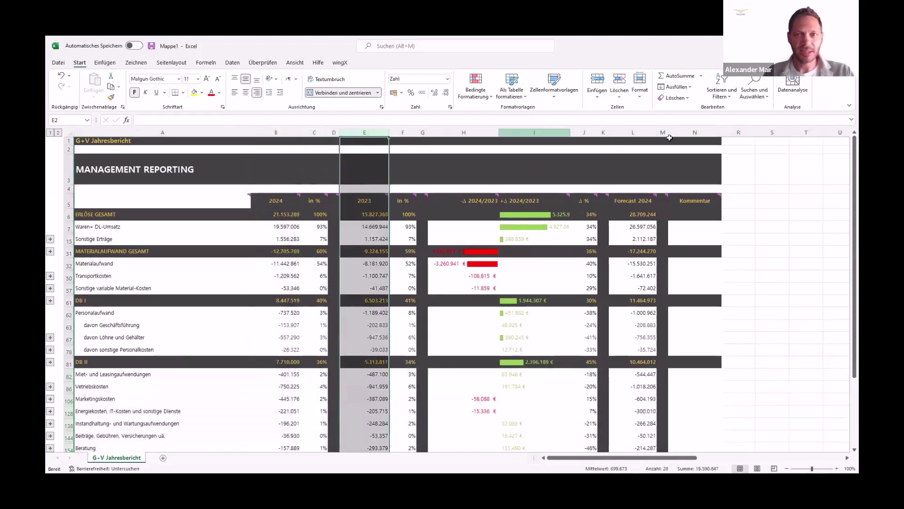
pyautogui.click(376, 276)
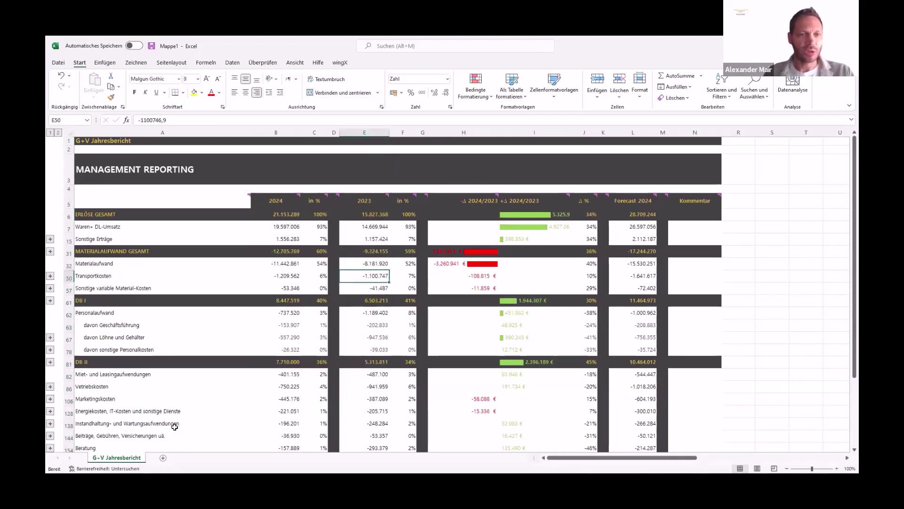
# - Add a new worksheet, open the wingX Berichts-Generator on it and widen the pane to show all report categories
pyautogui.click(164, 458)
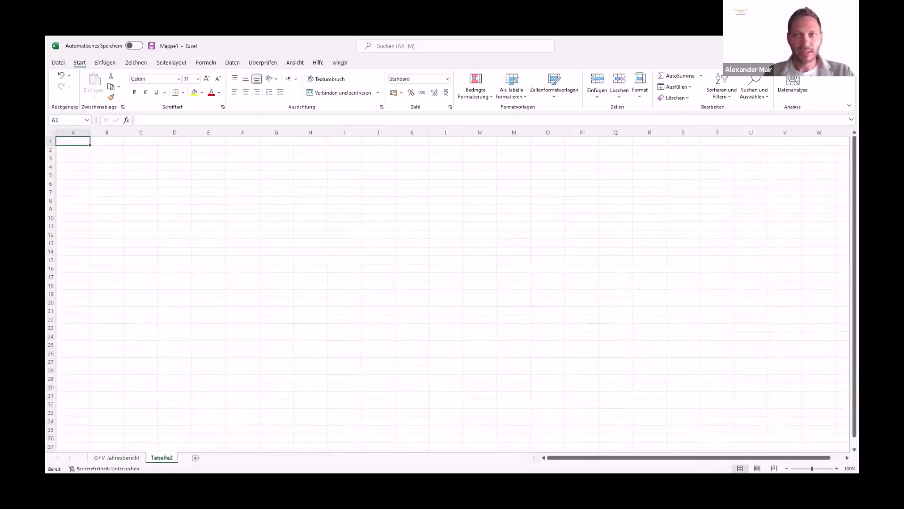
pyautogui.click(340, 63)
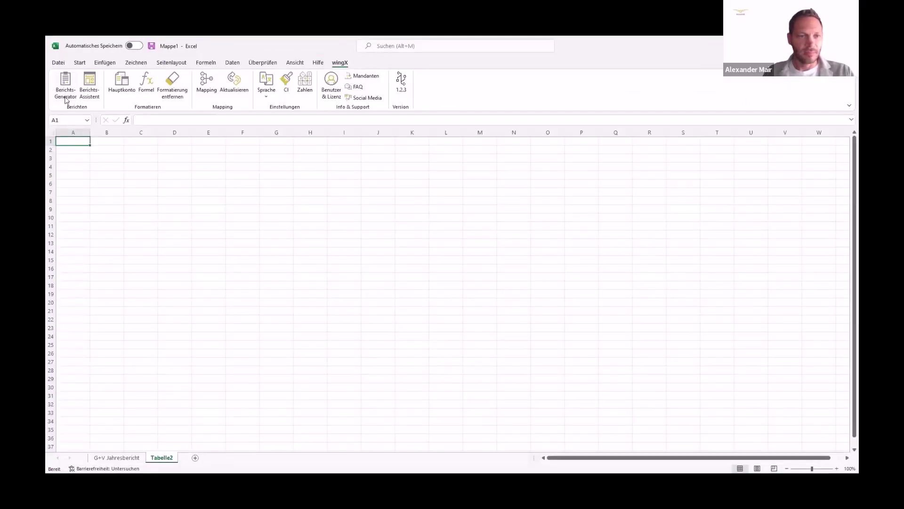
pyautogui.click(121, 457)
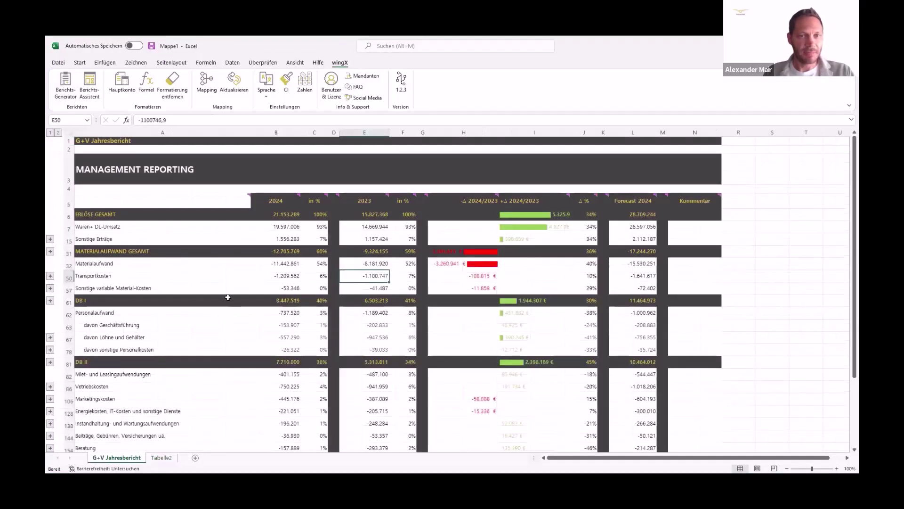
pyautogui.click(160, 459)
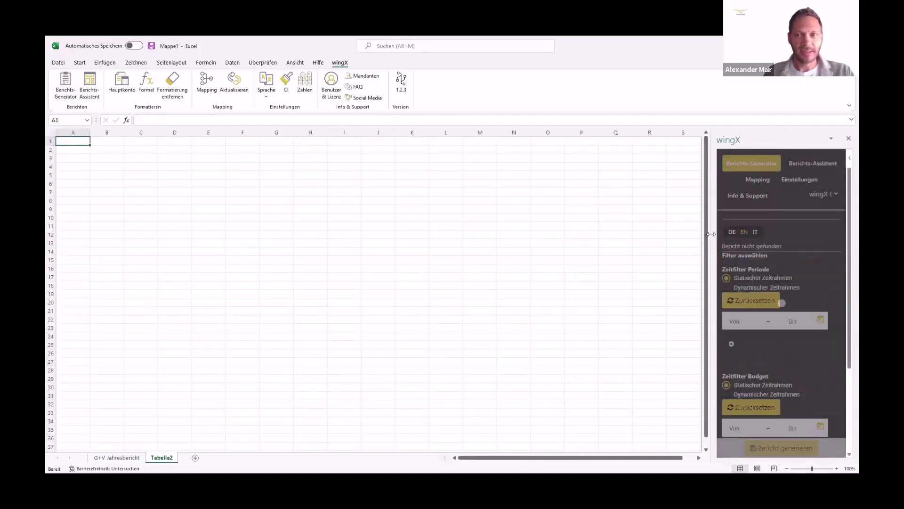
pyautogui.moveTo(711, 235); pyautogui.dragTo(429, 229)
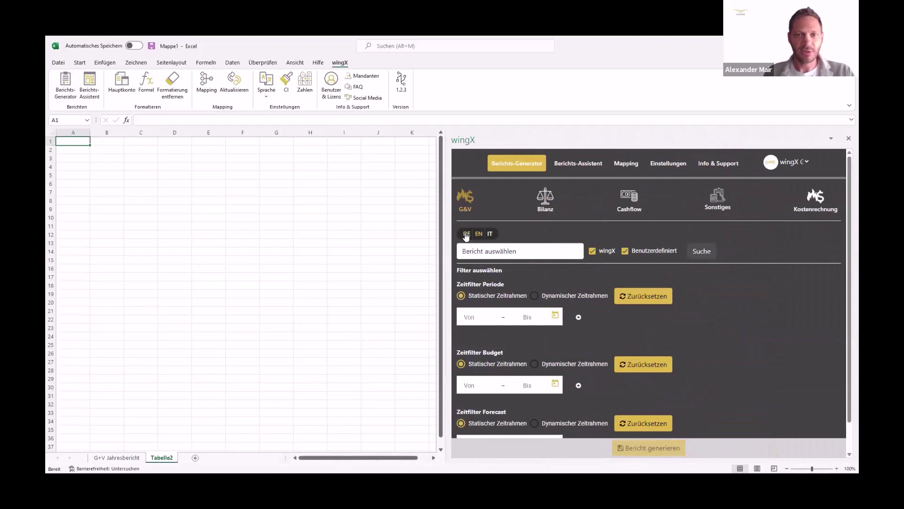
# - Generate the German G+V Forecast report on the new sheet, close the wingX pane and collapse the account details
pyautogui.click(467, 235)
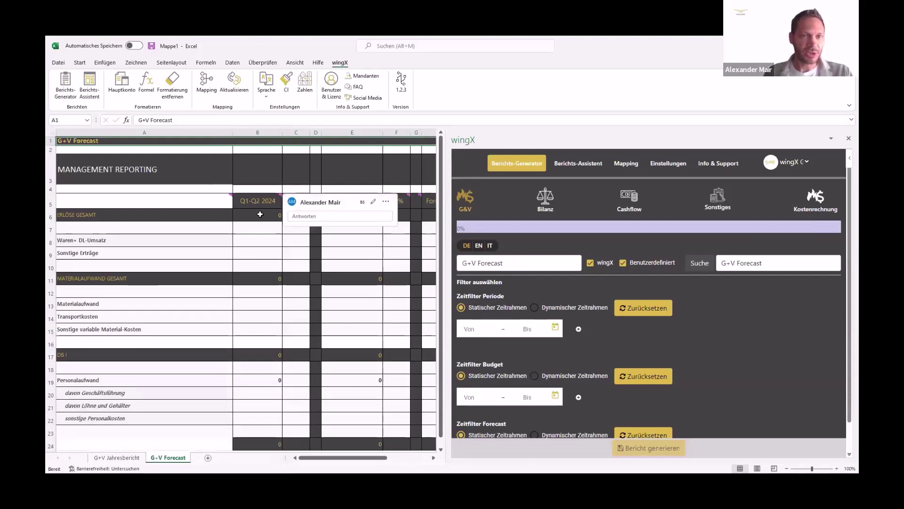
pyautogui.click(351, 317)
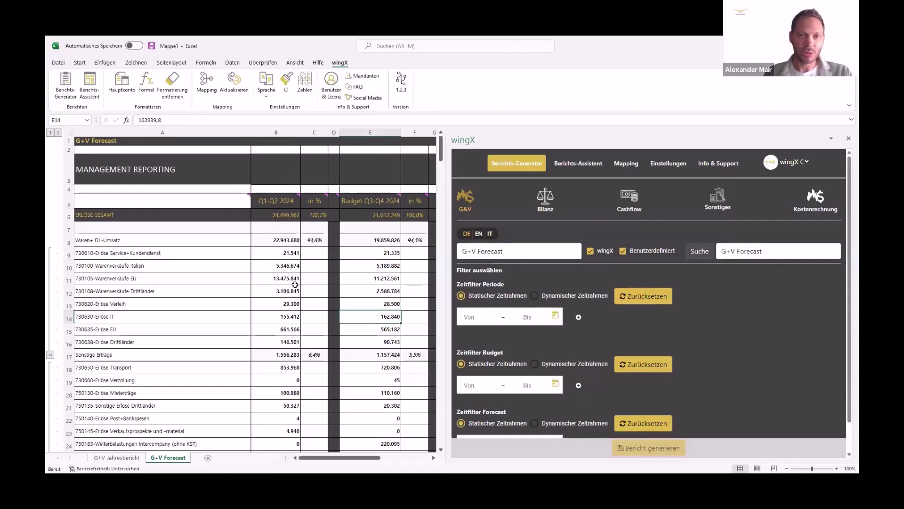
pyautogui.click(849, 138)
pyautogui.click(50, 132)
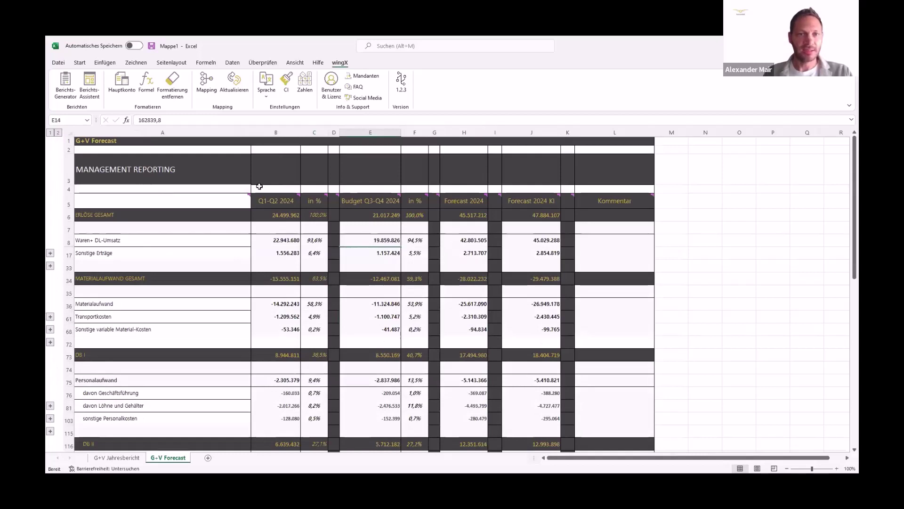
# - Review the Q1-Q2 2024, Budget Q3-Q4 2024 and Forecast 2024 columns, including their Waren+ DL-Umsatz figures
pyautogui.click(276, 239)
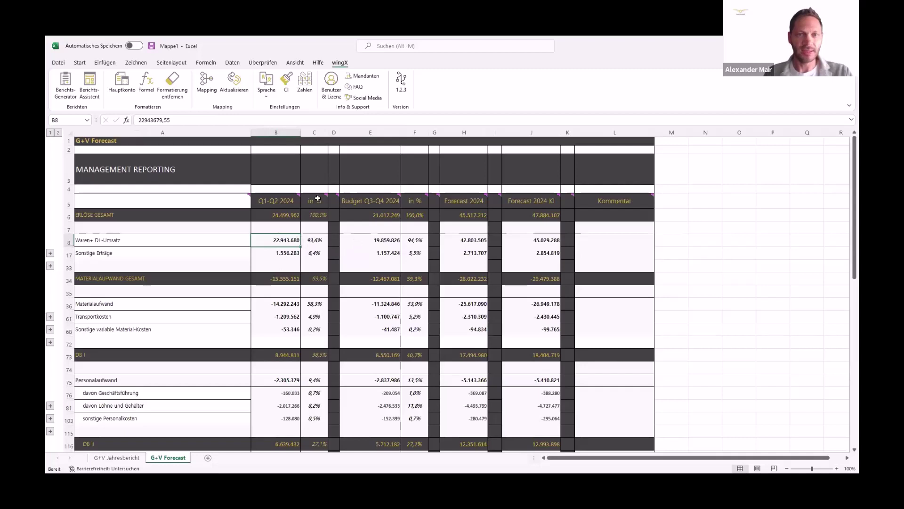
pyautogui.moveTo(272, 132); pyautogui.dragTo(415, 135)
pyautogui.click(375, 218)
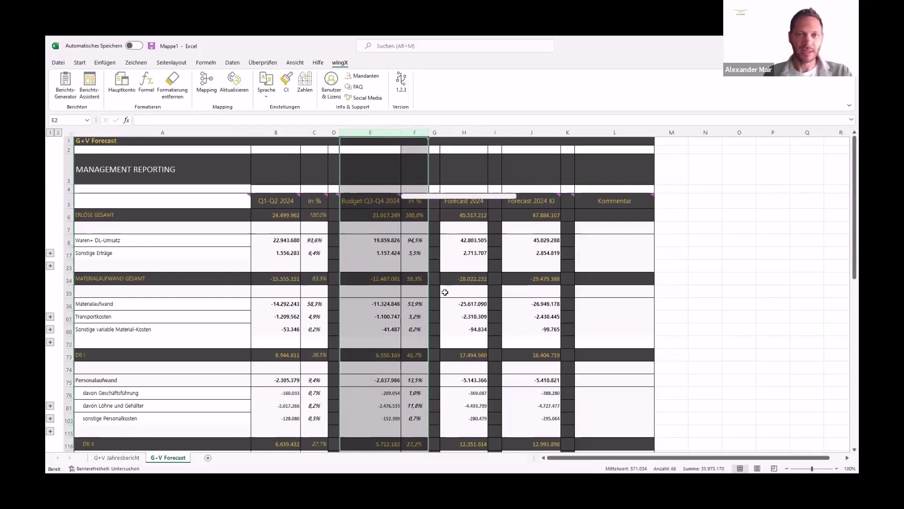
pyautogui.click(463, 241)
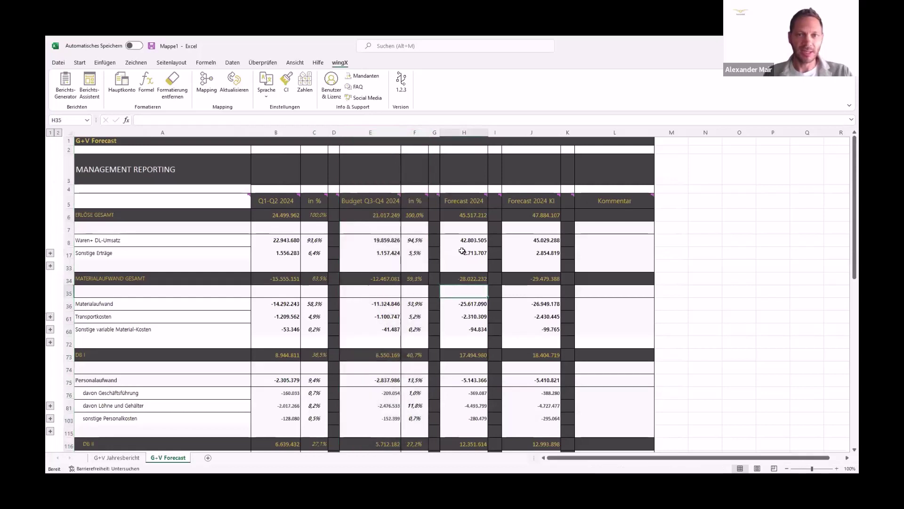
pyautogui.click(458, 132)
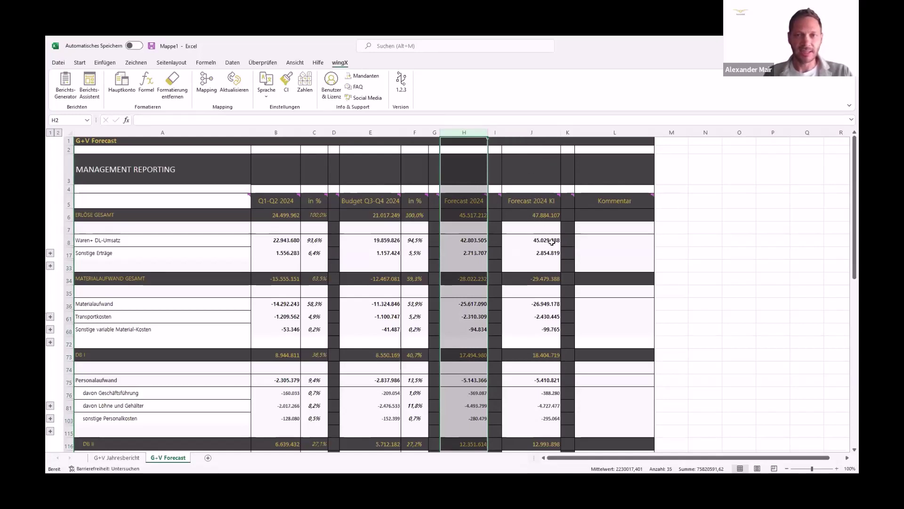
pyautogui.click(384, 242)
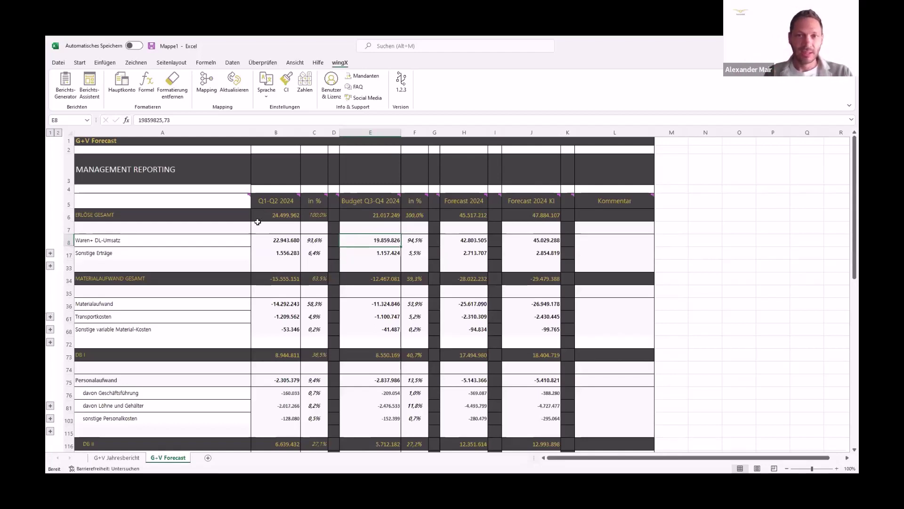
# - Add another worksheet, widen the wingX pane and load the German Kostenrechnung report KORE Bericht - DB I with KORE - DB I
pyautogui.click(207, 458)
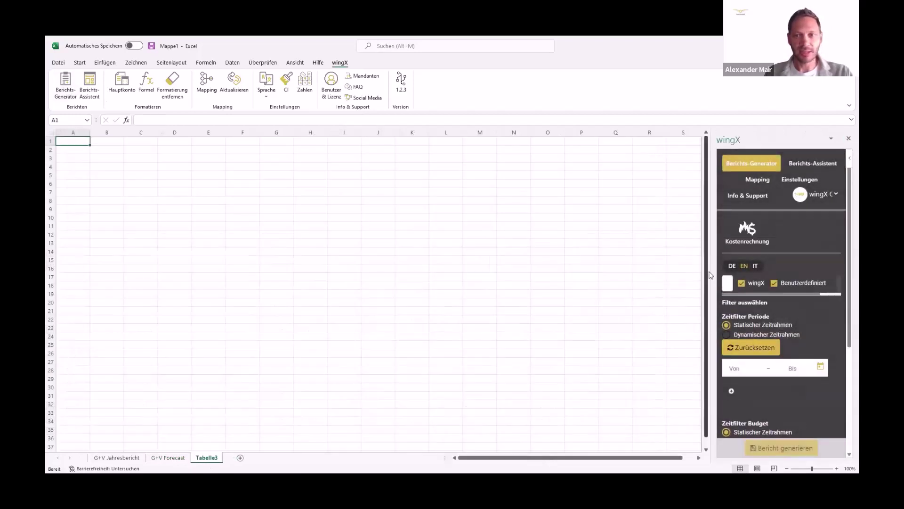
pyautogui.moveTo(710, 272); pyautogui.dragTo(355, 254)
pyautogui.click(823, 199)
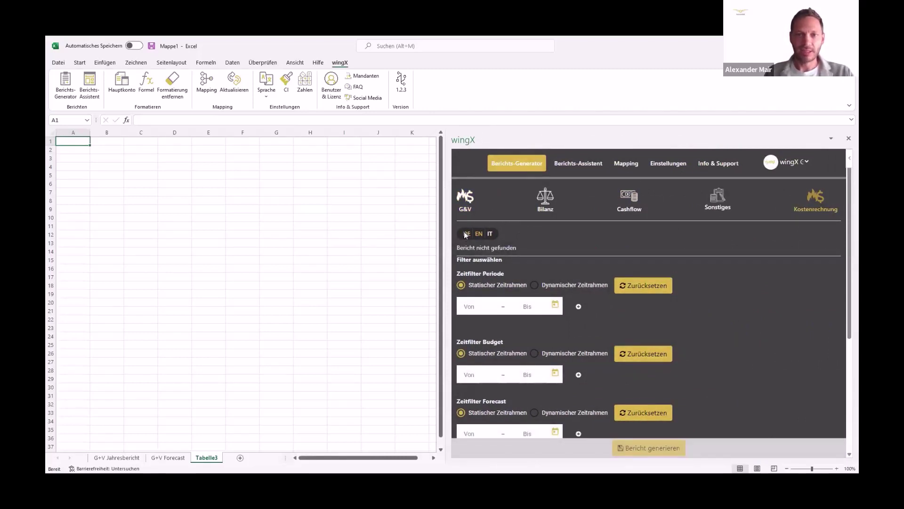
pyautogui.click(465, 233)
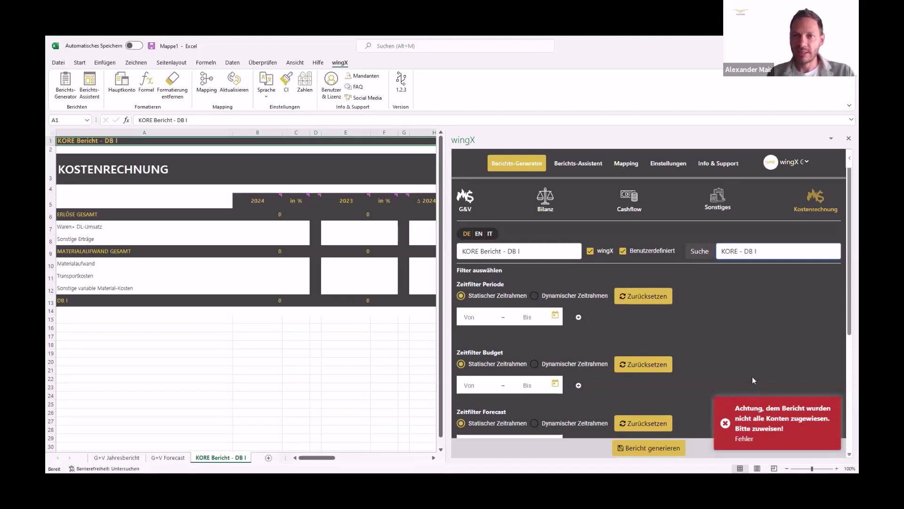
# - In the KORE - DB I mapping, assign the unassigned account 610108 to Materialaufwand and save the mapping
pyautogui.click(626, 163)
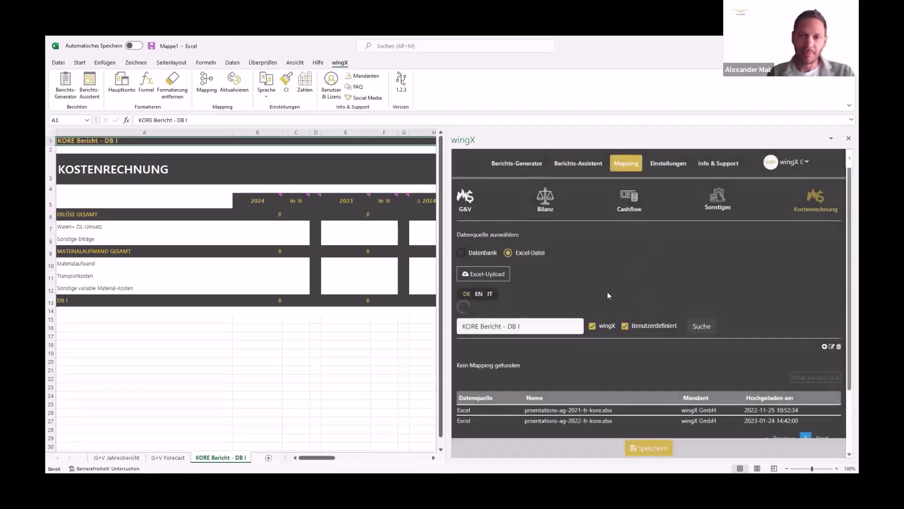
pyautogui.click(483, 359)
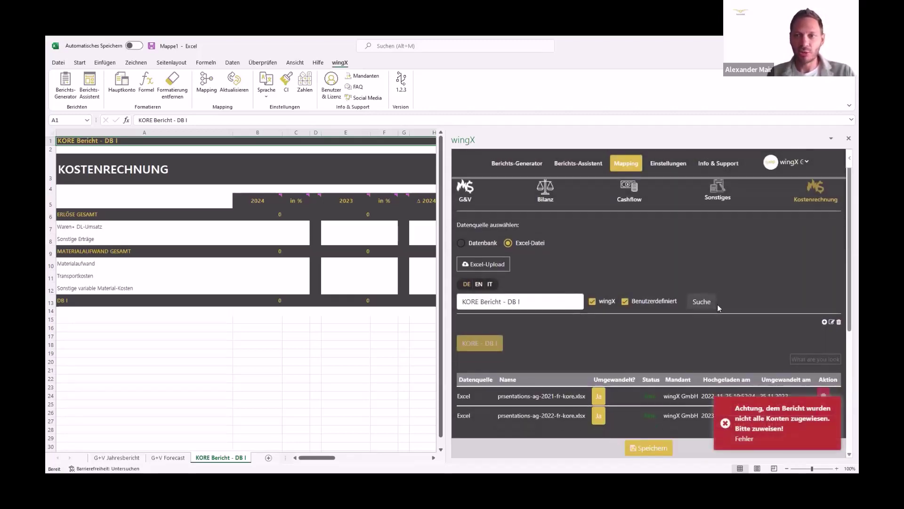
pyautogui.scroll(-4, 719, 301)
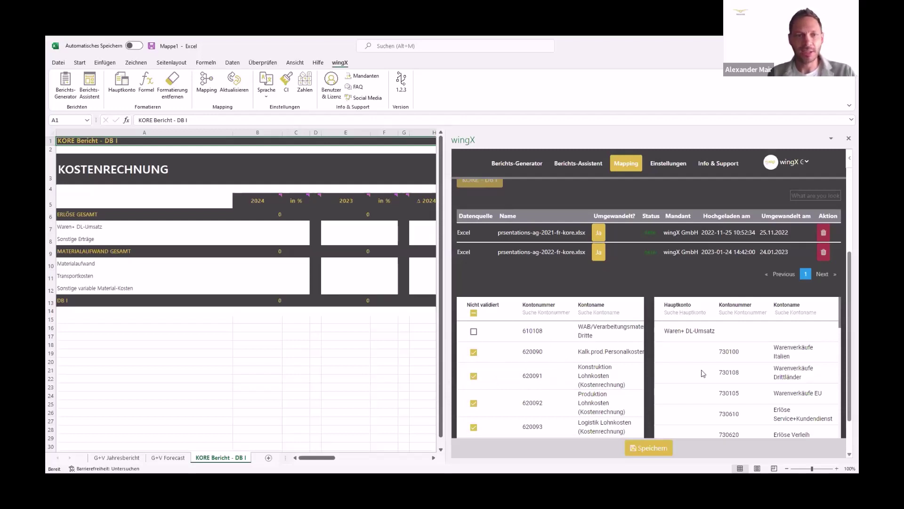
pyautogui.scroll(-5, 711, 383)
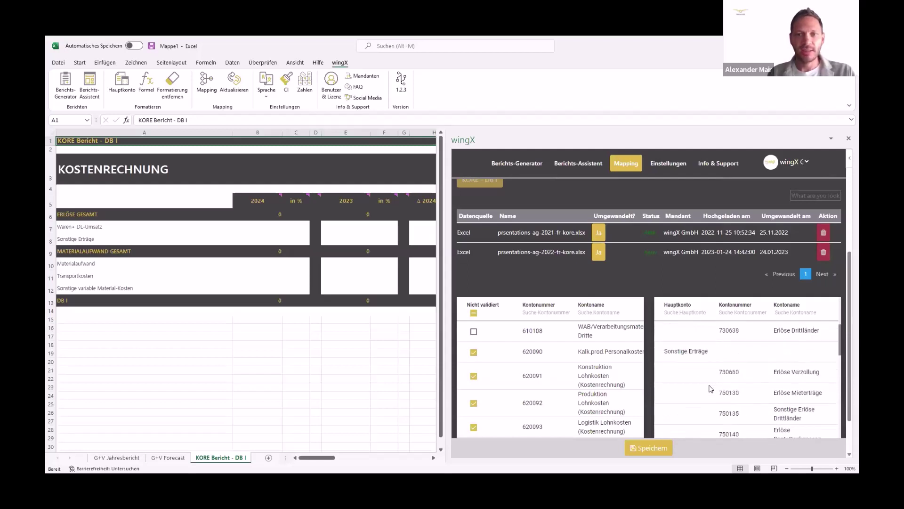
pyautogui.scroll(-8, 711, 389)
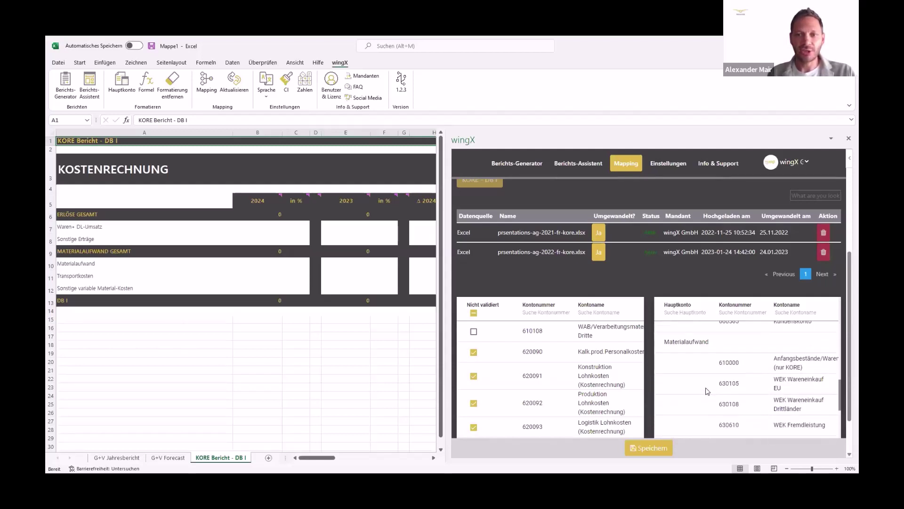
pyautogui.moveTo(591, 330); pyautogui.dragTo(766, 366)
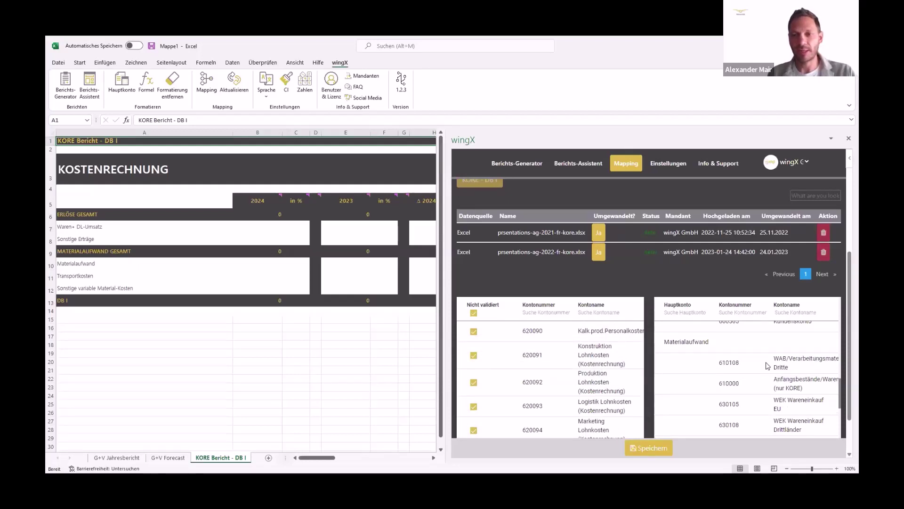
pyautogui.click(661, 449)
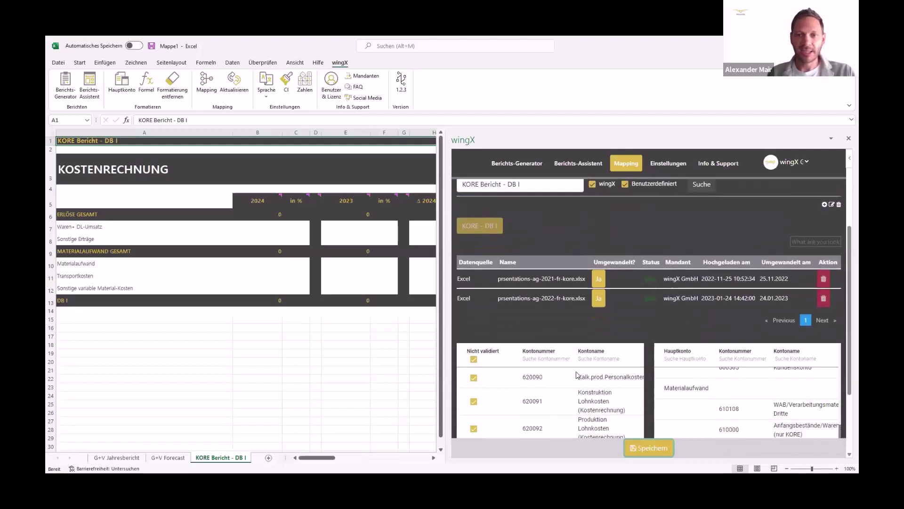
# - Check the accounts marked Nicht validiert, generate KORE Bericht - DB I, close the pane and collapse the account details
pyautogui.scroll(-3, 577, 374)
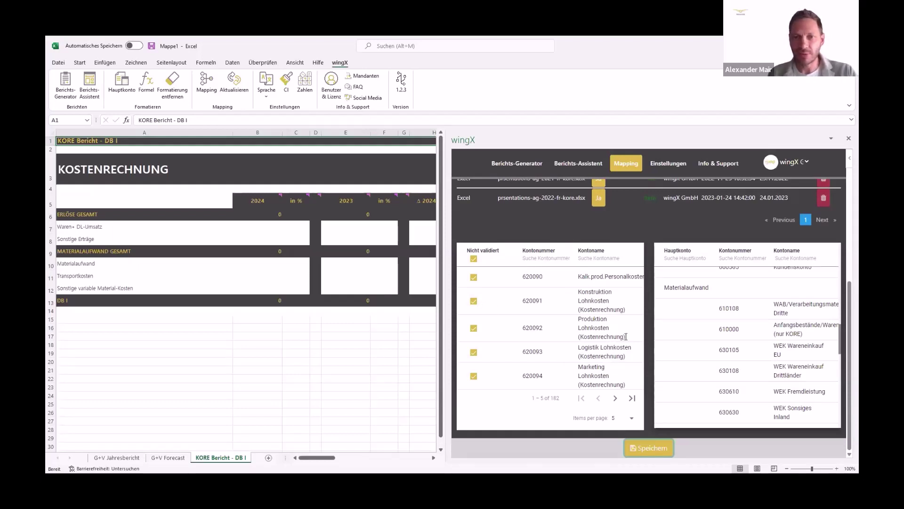
pyautogui.click(474, 280)
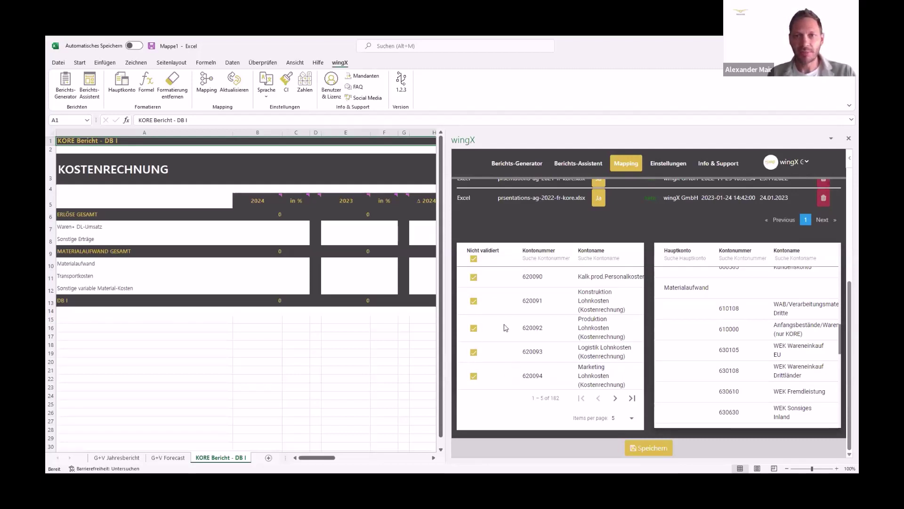
pyautogui.click(505, 162)
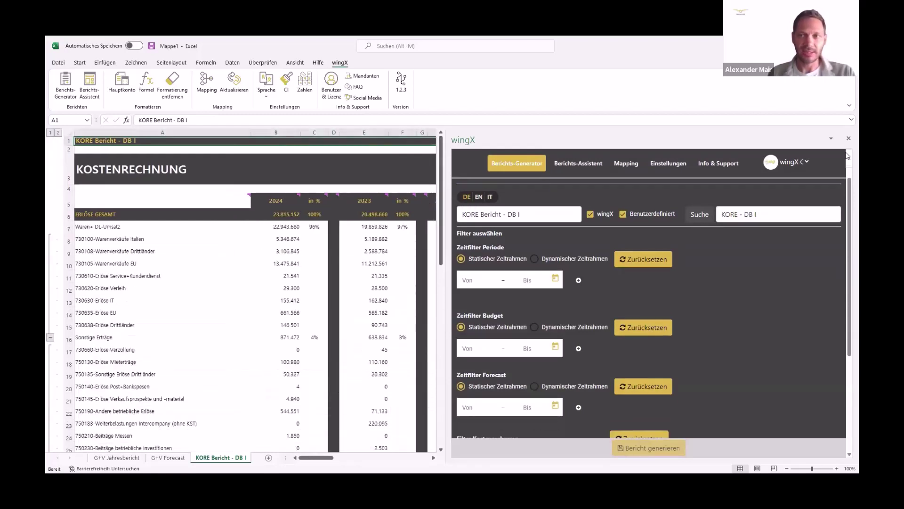
pyautogui.click(49, 133)
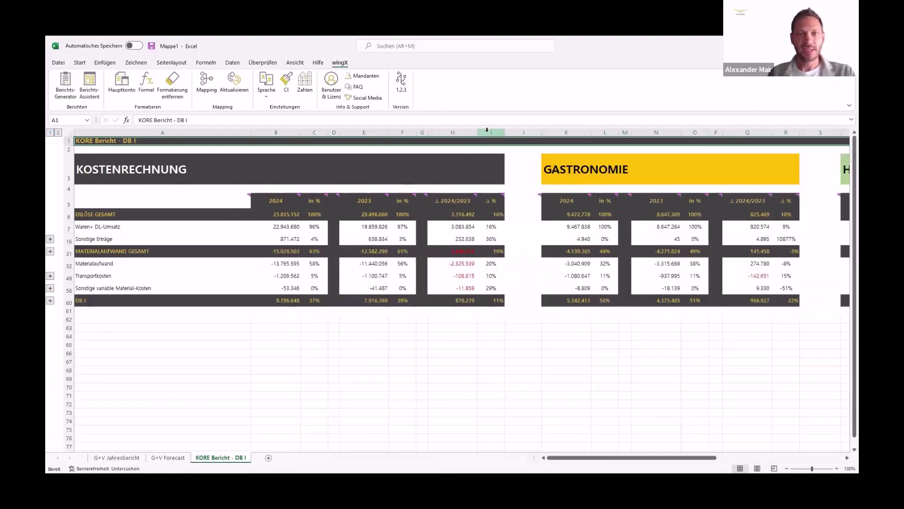
# - Examine the overall Kostenrechnung block, the neighbouring Gastronomie, Hotellerie and Einzelhandel blocks, and the Materialaufwand and DB I rows
pyautogui.moveTo(492, 132); pyautogui.dragTo(452, 133)
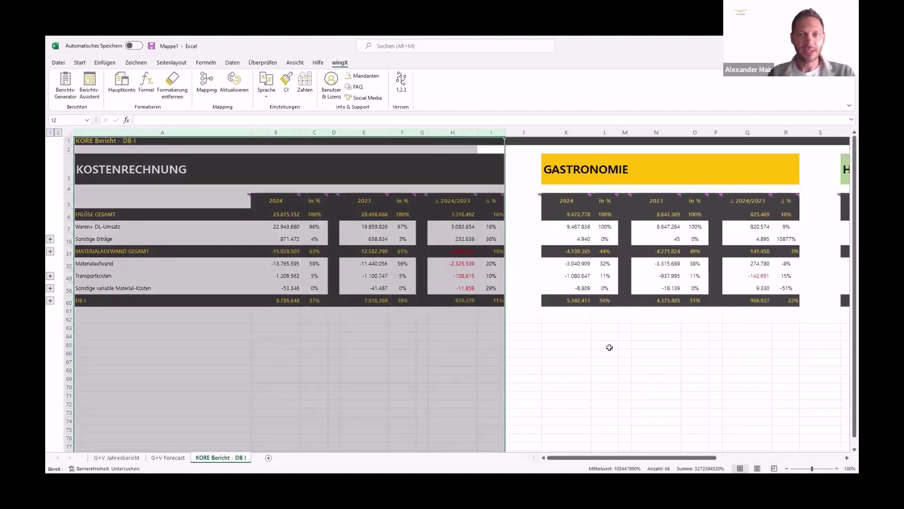
pyautogui.click(607, 347)
pyautogui.moveTo(584, 462); pyautogui.dragTo(681, 467)
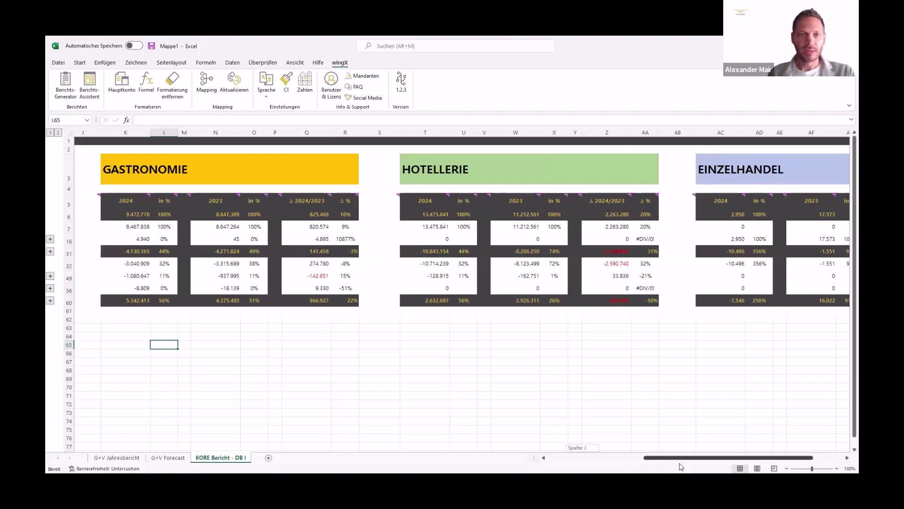
pyautogui.moveTo(680, 467); pyautogui.dragTo(562, 446)
pyautogui.click(135, 288)
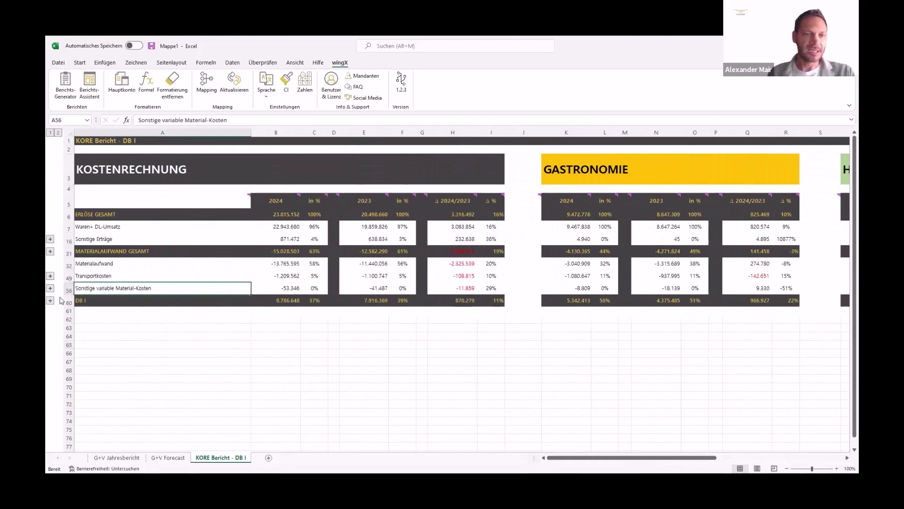
pyautogui.click(69, 302)
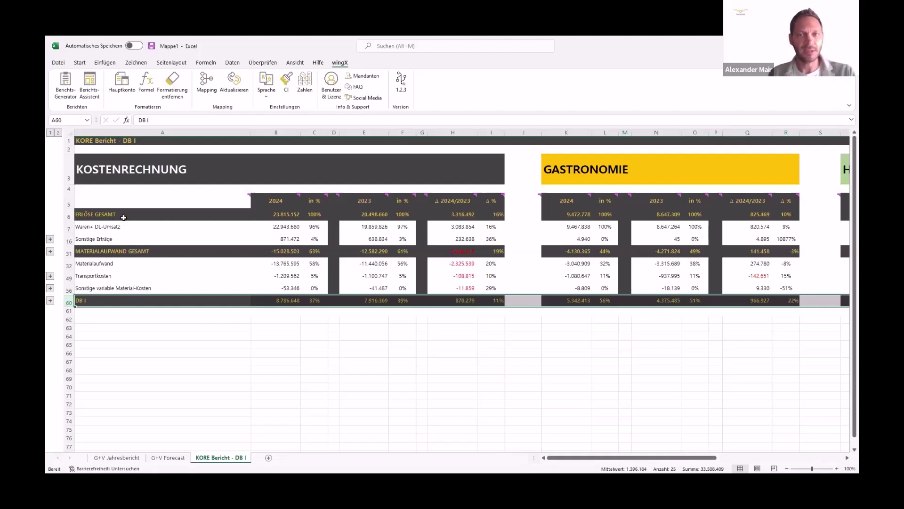
pyautogui.click(261, 263)
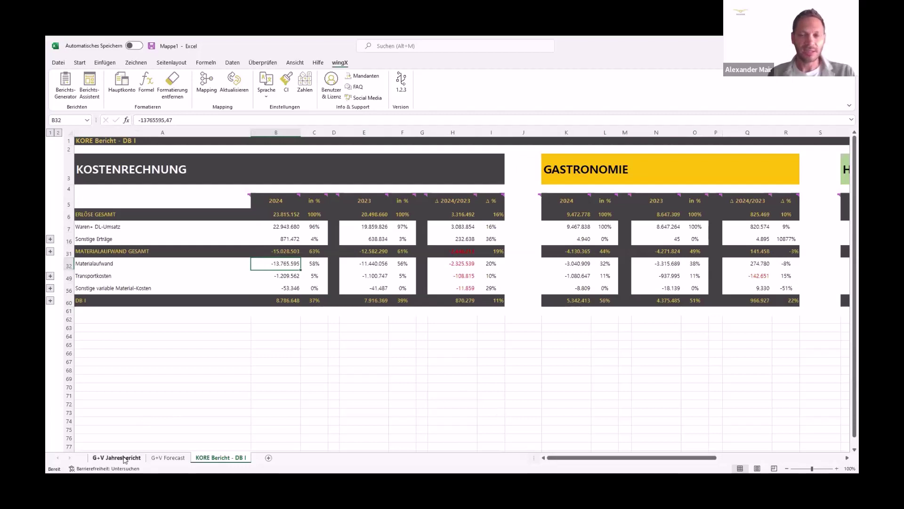
# - Single out the Gastronomie, Hotellerie and Einzelhandel headings of the cost-centre blocks
pyautogui.moveTo(593, 460); pyautogui.dragTo(672, 462)
pyautogui.click(244, 171)
pyautogui.click(543, 178)
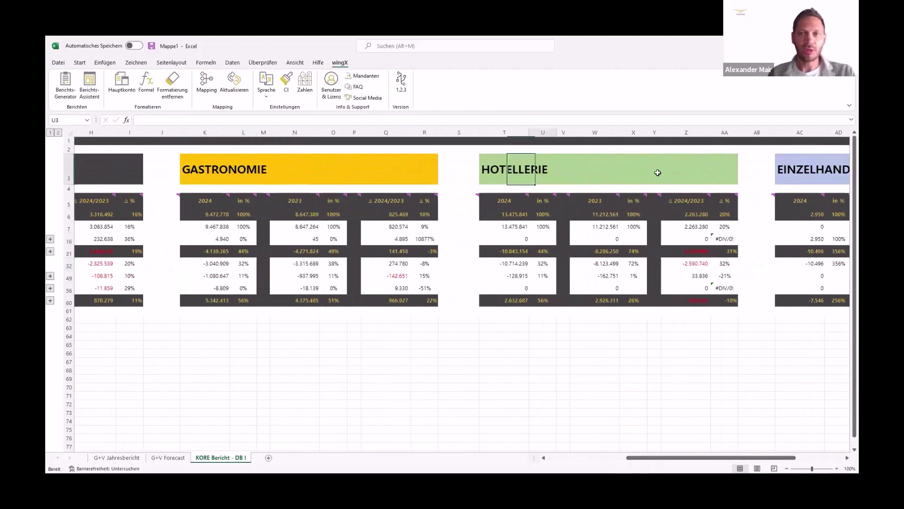
pyautogui.click(780, 173)
# - Rename the Gastronomie heading to wingX and the Hotellerie heading to Finanzwerkstatt
pyautogui.click(208, 169)
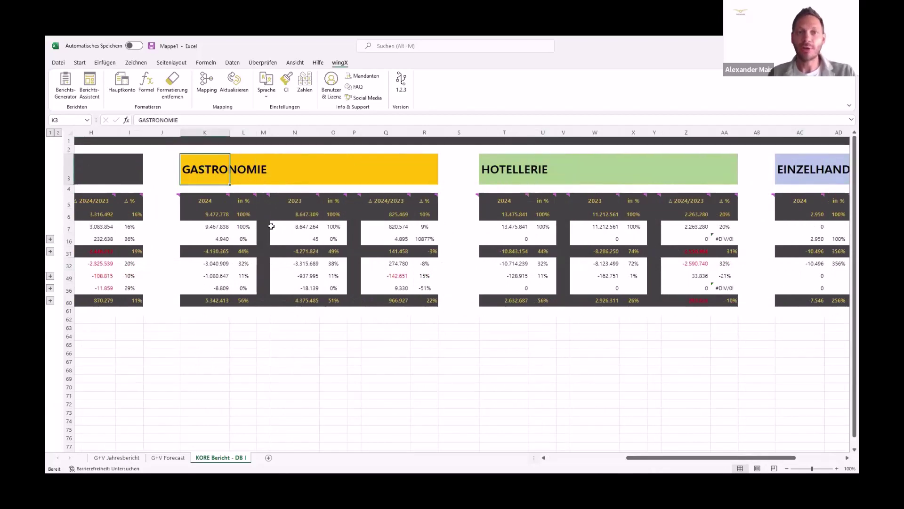
pyautogui.write('wingX')
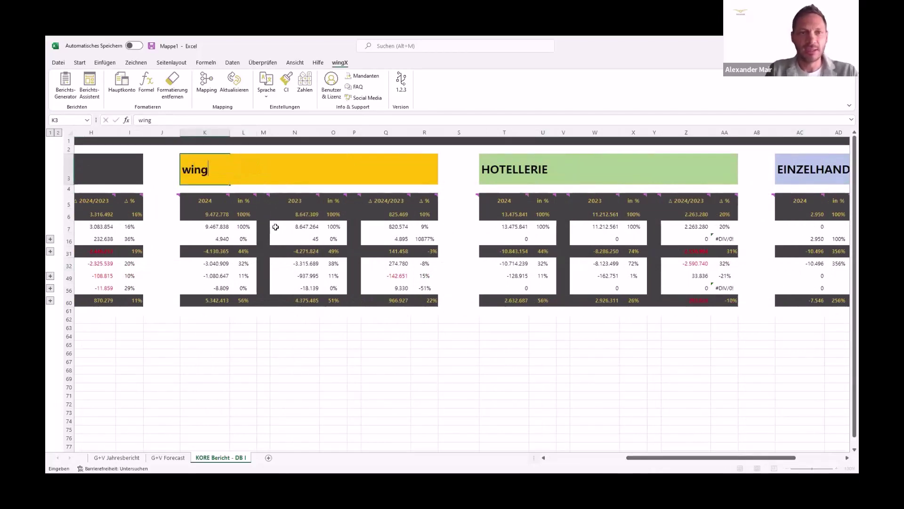
pyautogui.click(539, 175)
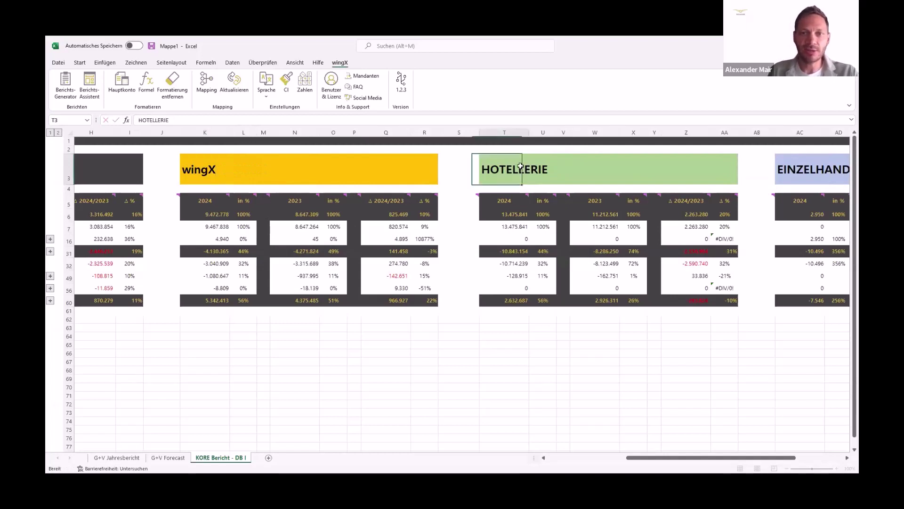
pyautogui.write('Finanzwerkstatt')
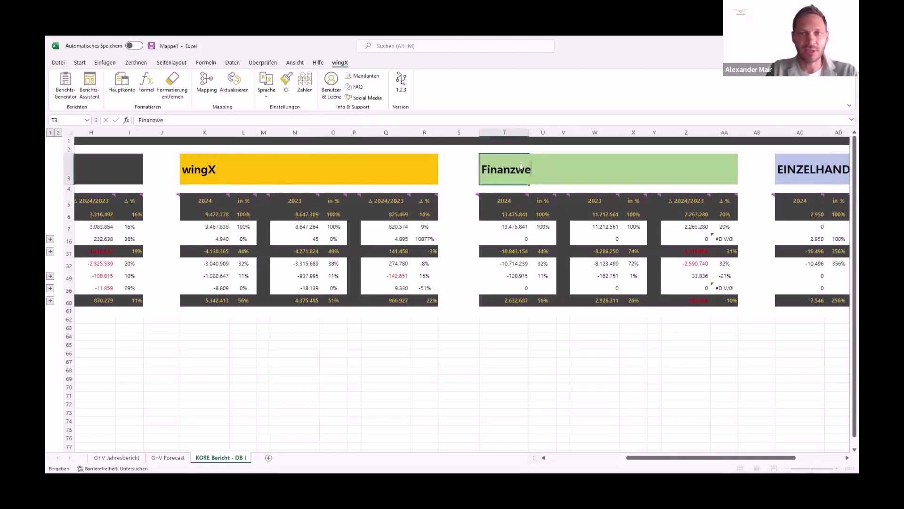
pyautogui.click(513, 275)
pyautogui.moveTo(653, 460); pyautogui.dragTo(567, 425)
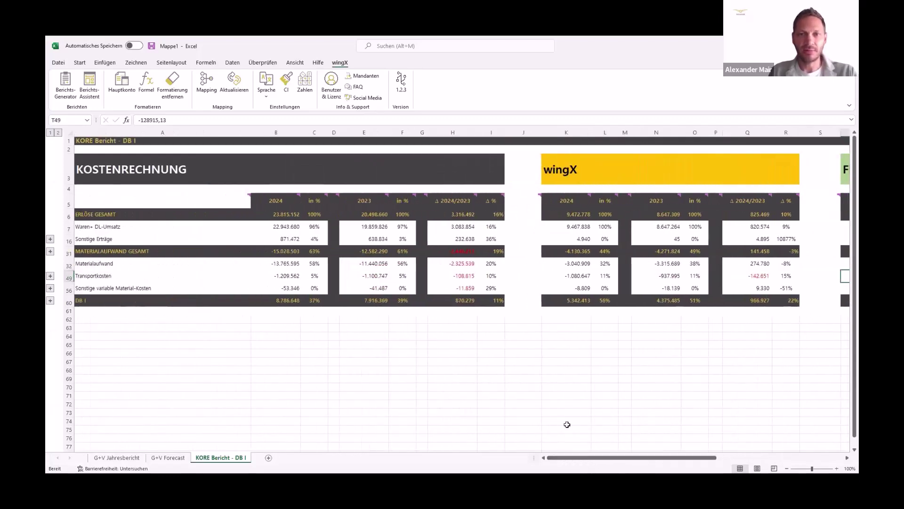
# - Go through the G+V Jahresbericht, G+V Forecast and KORE Bericht - DB I sheets, returning to G+V Jahresbericht
pyautogui.click(117, 457)
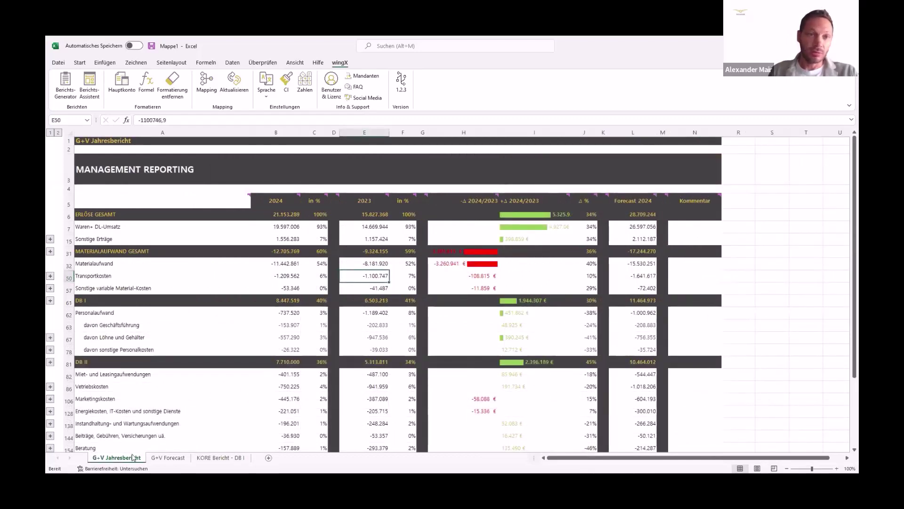
pyautogui.click(163, 459)
pyautogui.click(207, 458)
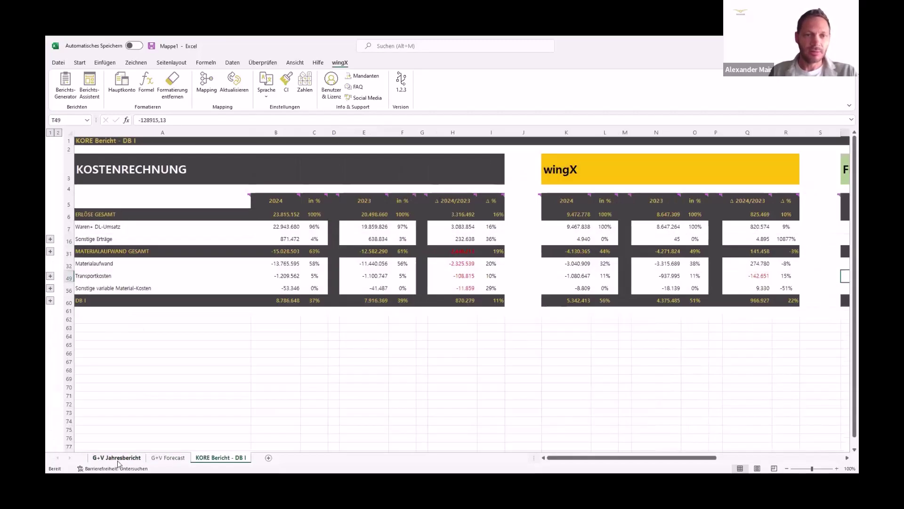
pyautogui.click(117, 459)
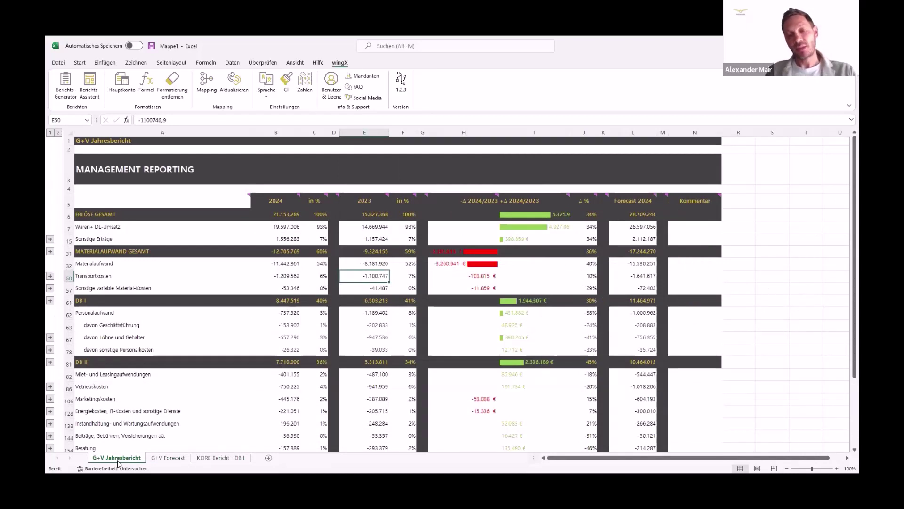
pyautogui.click(80, 62)
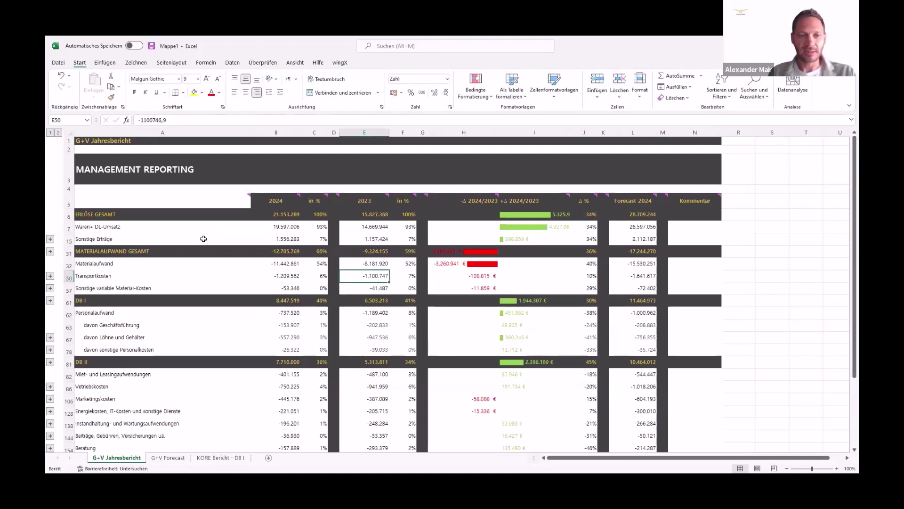
pyautogui.click(365, 237)
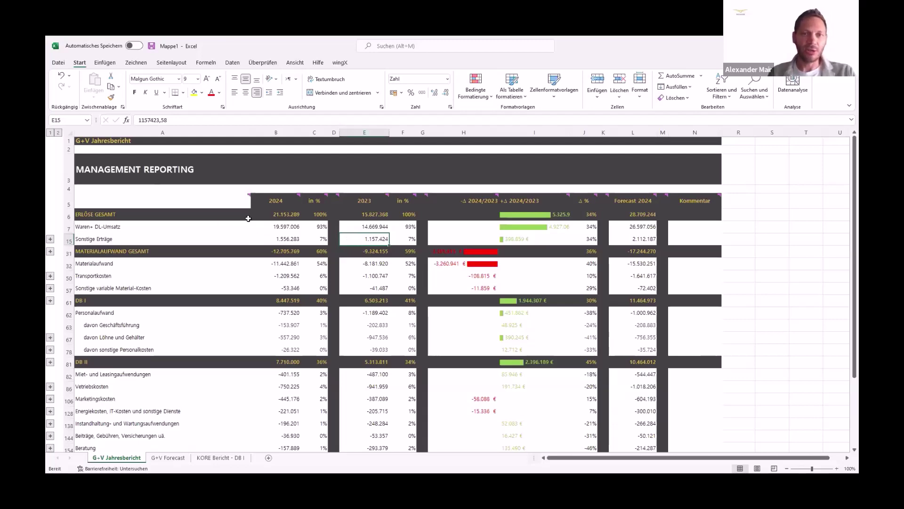
pyautogui.click(182, 458)
pyautogui.click(212, 459)
pyautogui.click(135, 458)
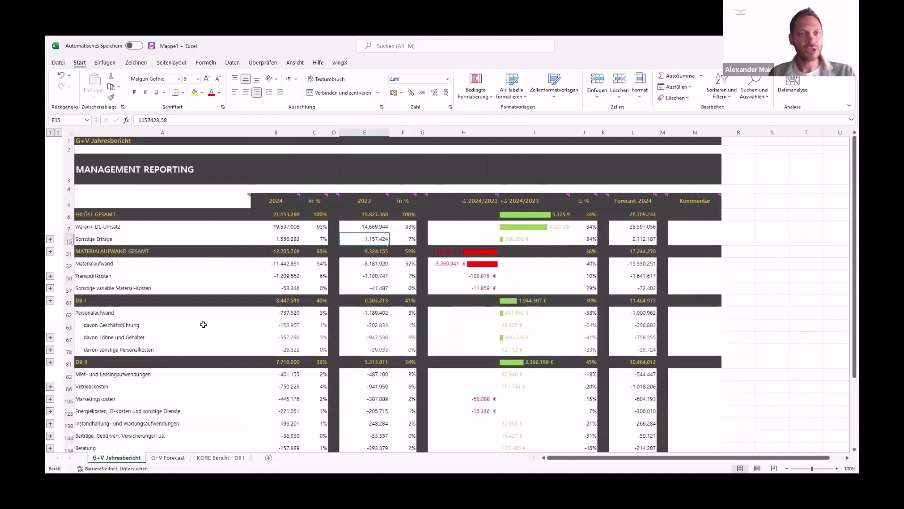